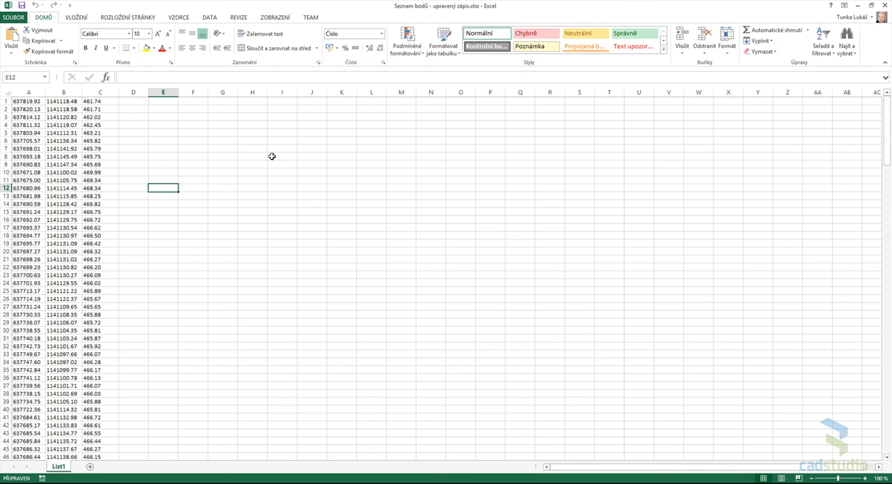
# - Switch to Excel and examine the three coordinate columns A, B and C of Seznam bodů - upravený zápis.xlsx, closing the workbook when done
pyautogui.click(275, 179)
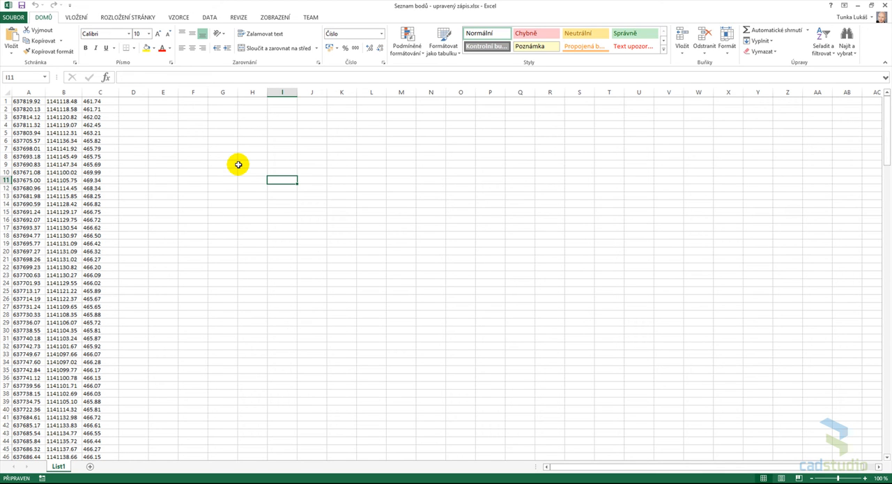
pyautogui.click(32, 91)
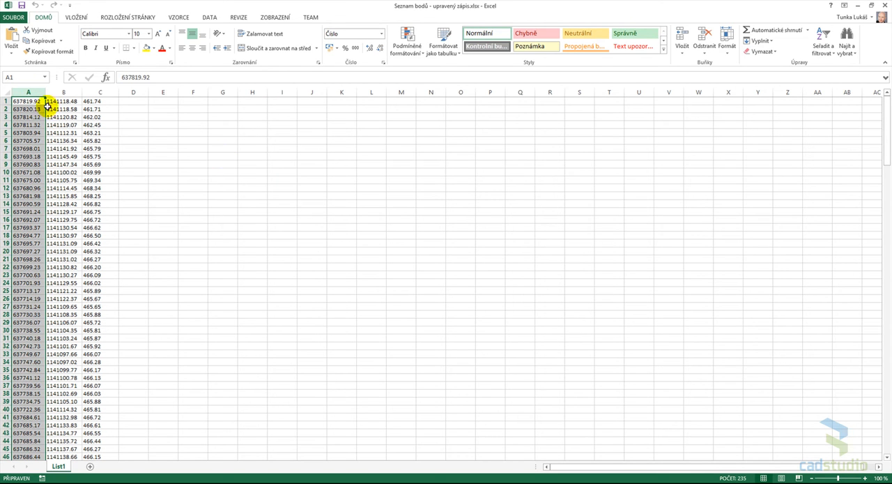
pyautogui.click(64, 91)
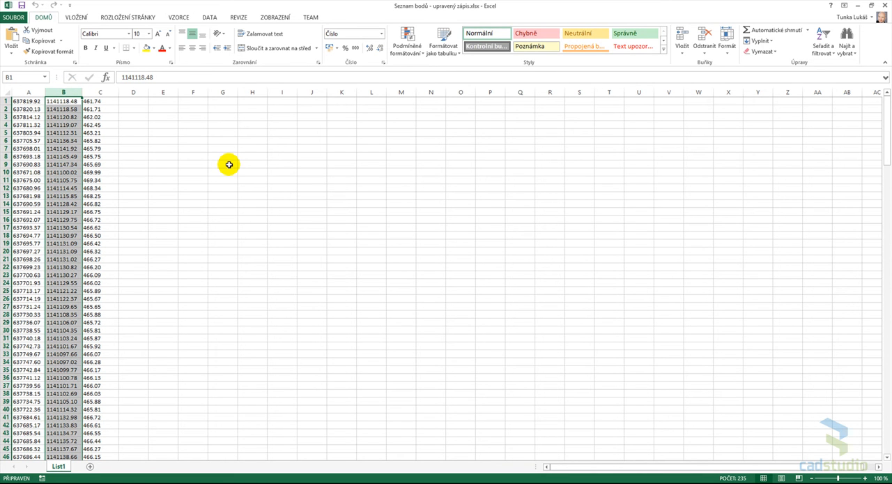
pyautogui.click(101, 91)
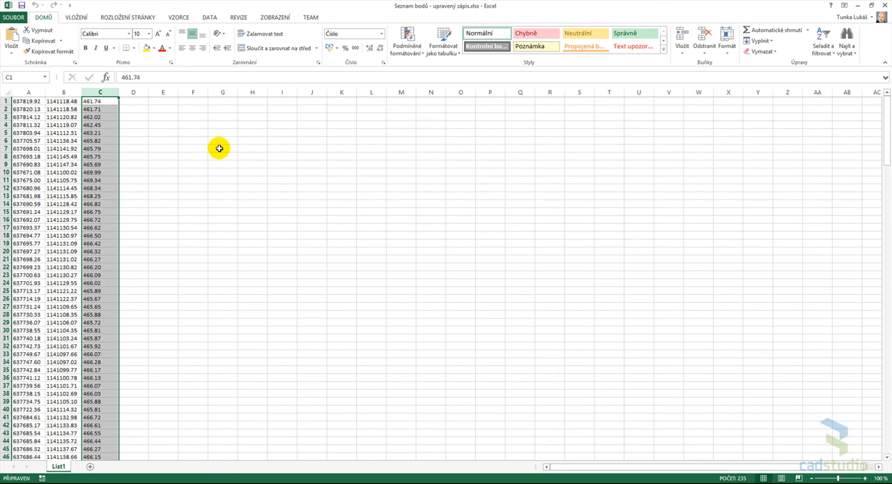
pyautogui.click(144, 101)
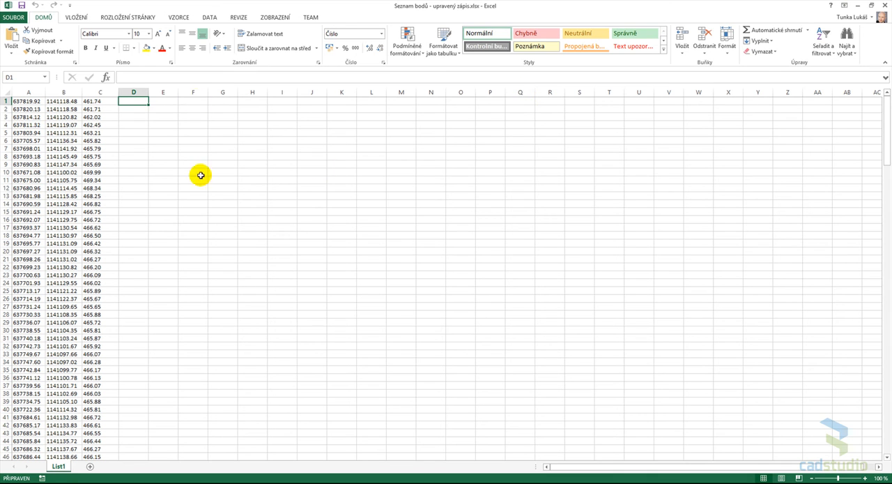
pyautogui.click(856, 6)
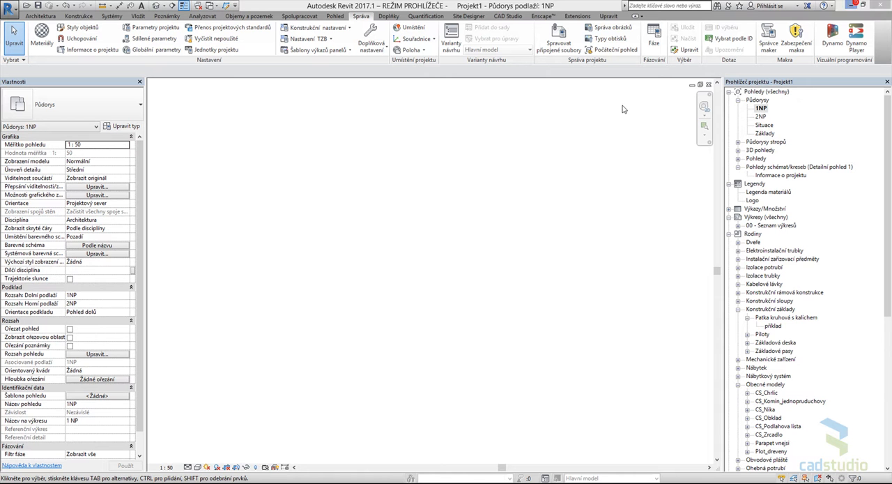
pyautogui.click(210, 483)
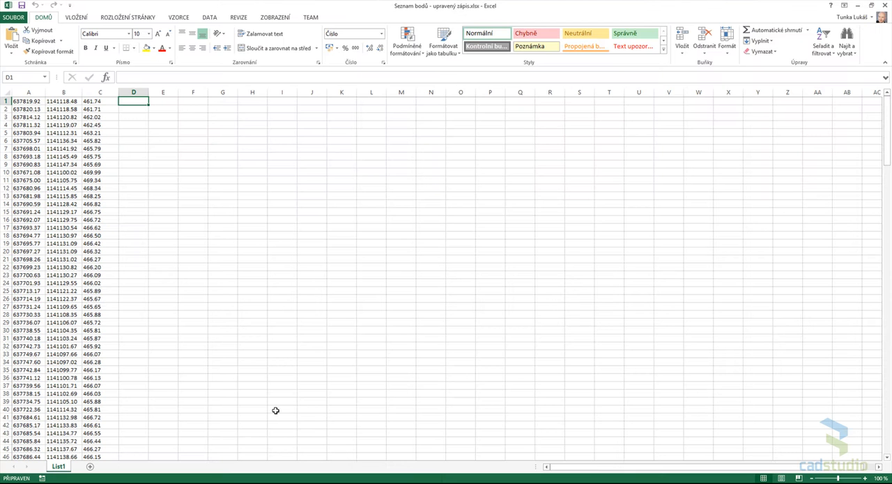
pyautogui.click(885, 5)
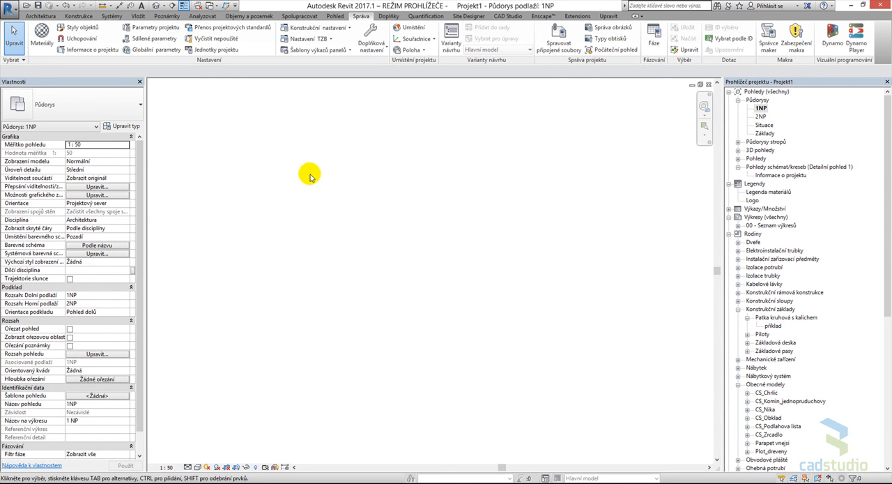
# - Link the CAD file Výškopis.dwg in black and white, positioned automatically origin to origin on level 1NP and oriented to the view
pyautogui.click(138, 15)
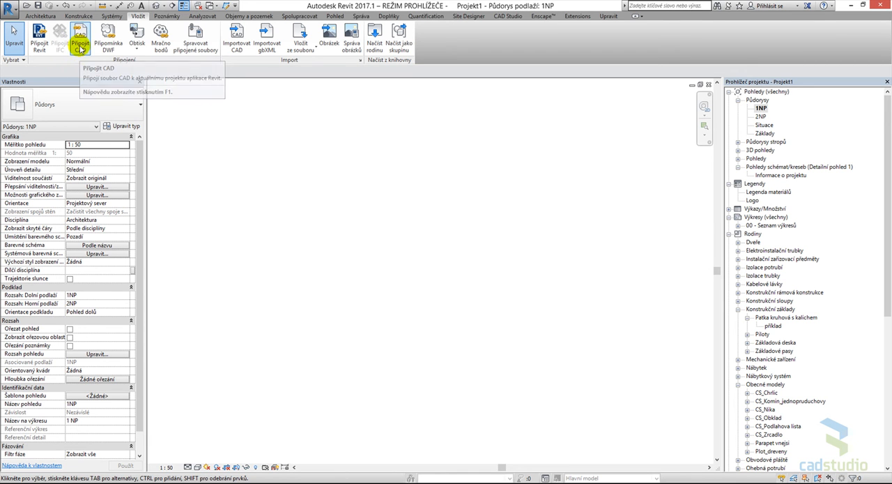
pyautogui.click(80, 48)
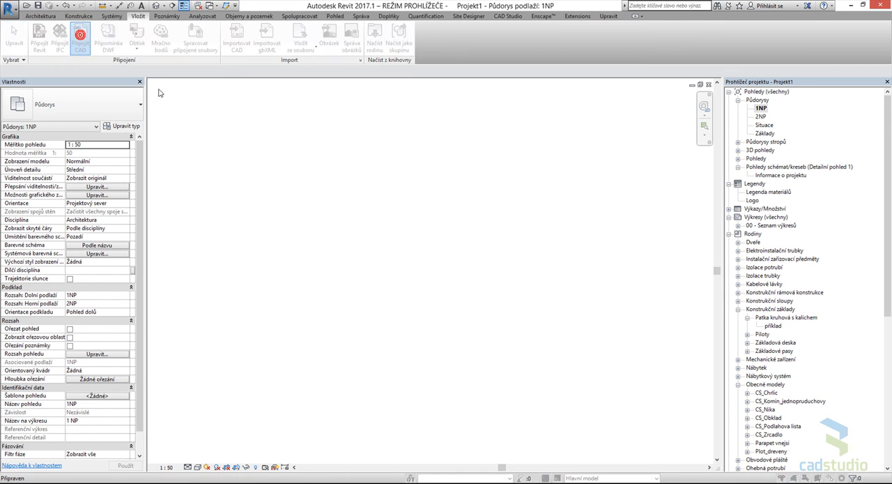
pyautogui.click(286, 148)
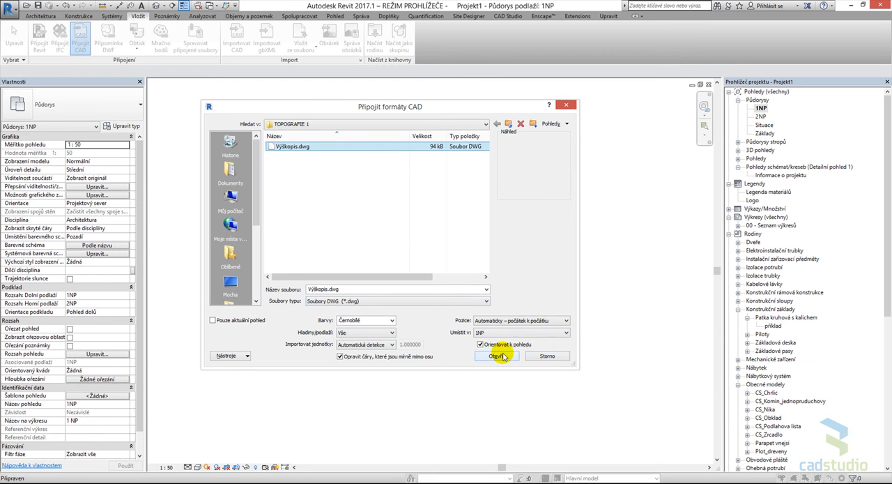
pyautogui.click(503, 355)
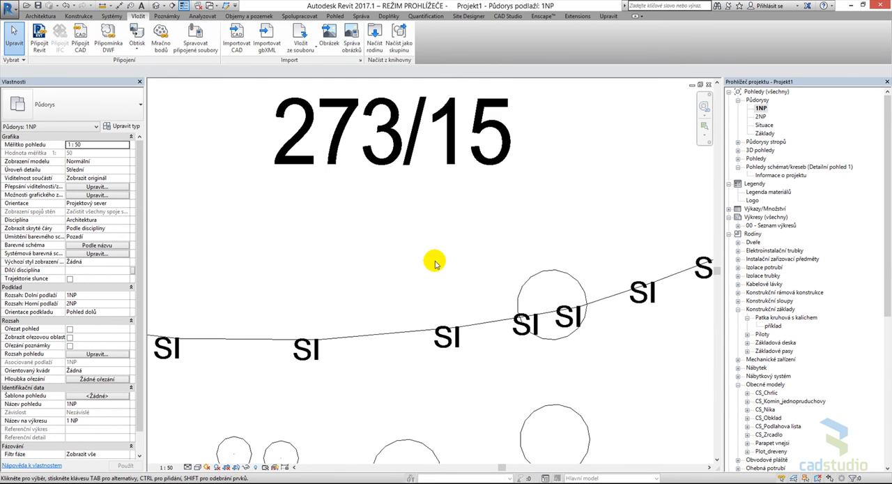
pyautogui.scroll(-15, 418, 290)
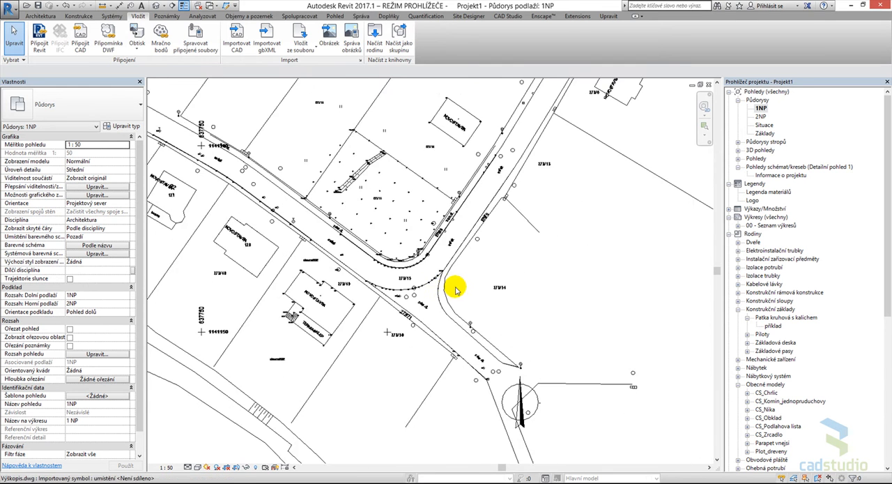
pyautogui.scroll(-3, 533, 256)
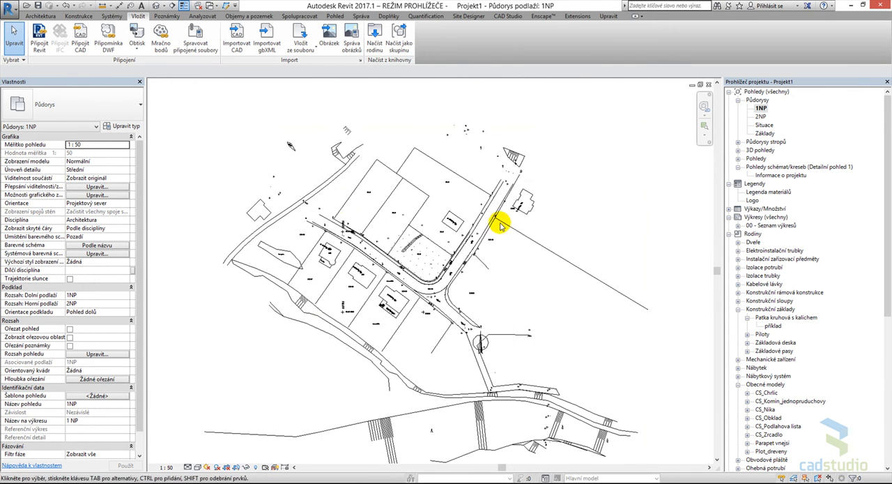
pyautogui.scroll(5, 411, 275)
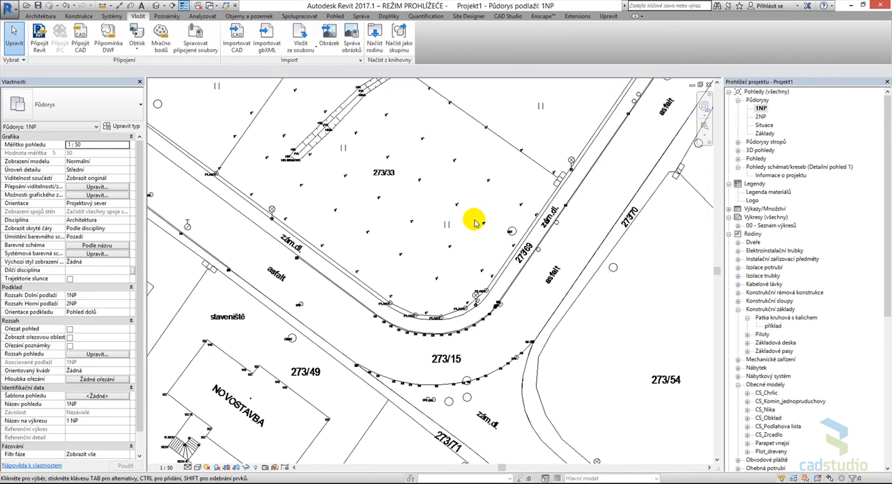
pyautogui.scroll(-5, 474, 241)
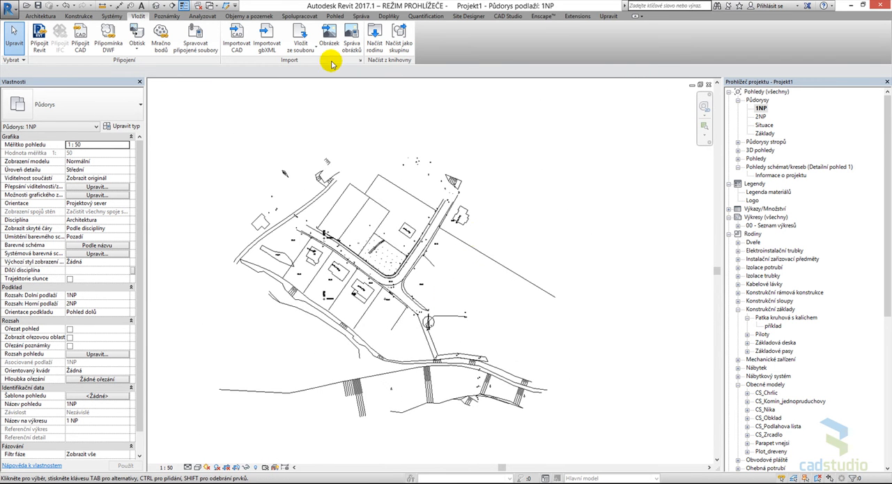
# - Launch Dynamo from Revit and open the recent graph CS_Vytvoření topografie z excelu in a maximized window
pyautogui.click(361, 15)
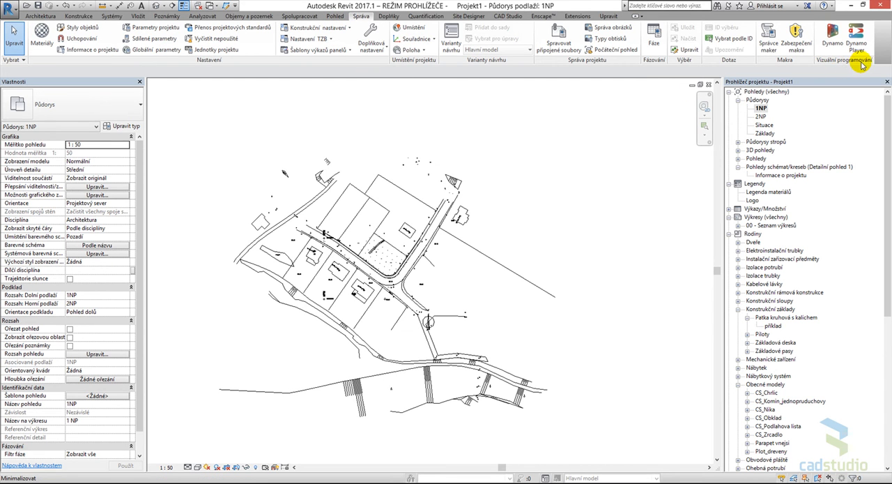
pyautogui.click(831, 33)
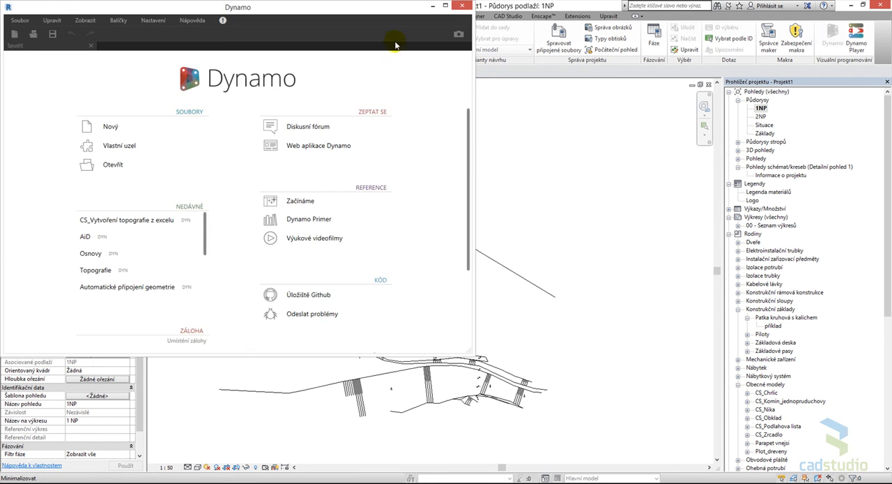
pyautogui.click(448, 9)
pyautogui.click(335, 217)
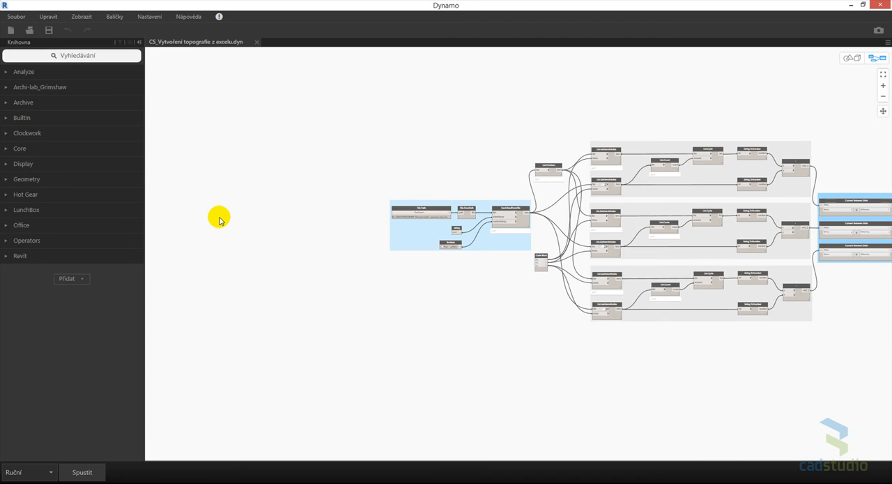
# - Examine the graph's node groups for the Excel table import, the Y, X and Z coordinates and the unit conversion
pyautogui.scroll(-3, 435, 298)
pyautogui.moveTo(434, 300); pyautogui.dragTo(370, 309, button='middle')
pyautogui.scroll(1, 370, 309)
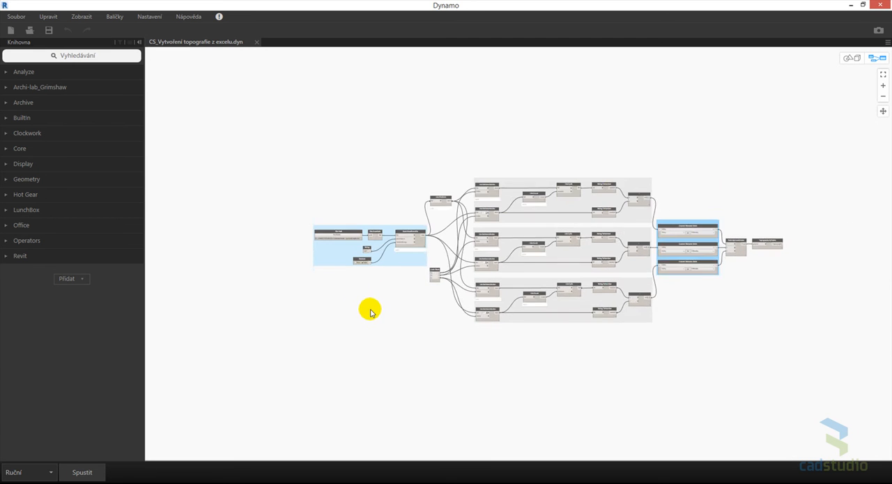
pyautogui.scroll(1, 370, 312)
pyautogui.scroll(1, 402, 316)
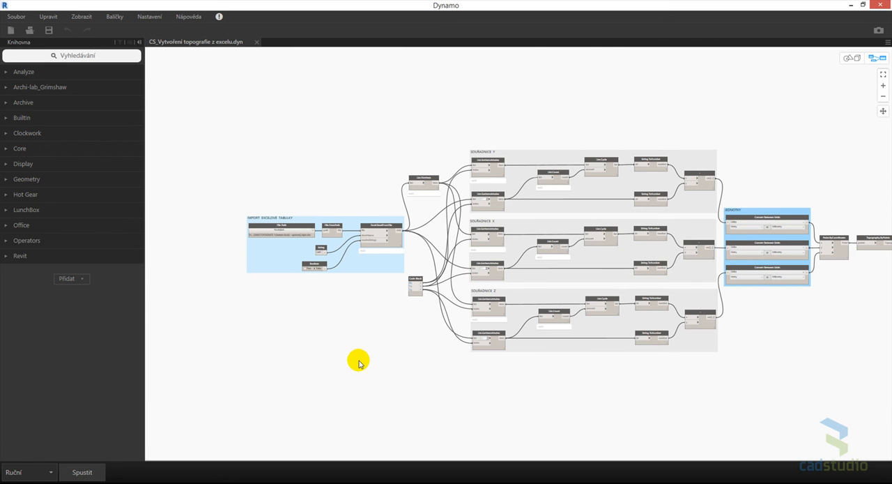
pyautogui.moveTo(358, 362); pyautogui.dragTo(330, 352, button='middle')
pyautogui.scroll(5, 357, 243)
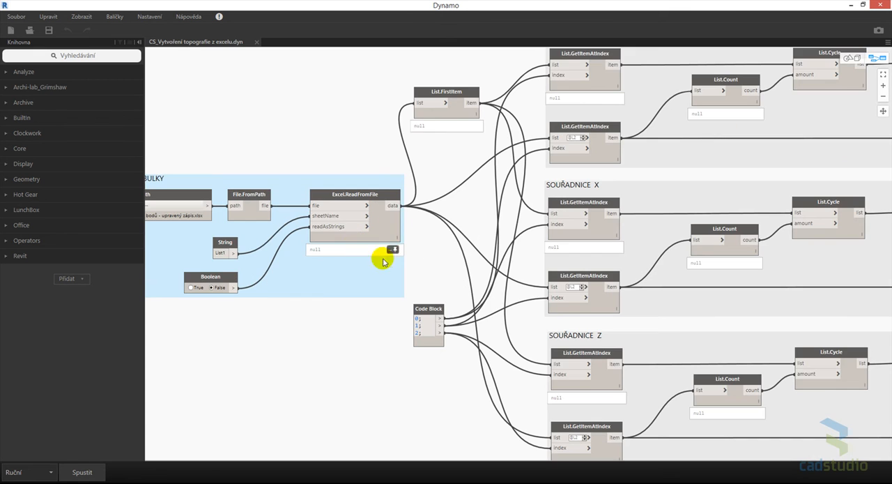
pyautogui.moveTo(468, 109); pyautogui.dragTo(402, 169, button='middle')
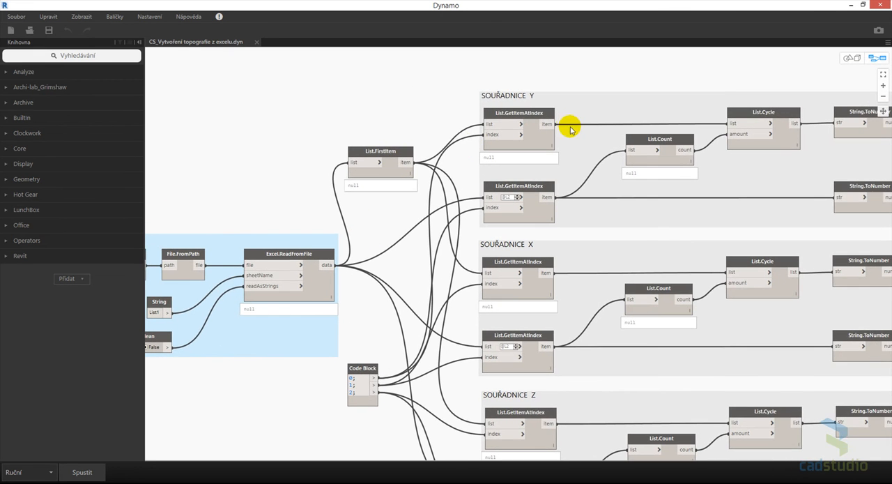
pyautogui.scroll(-3, 600, 165)
pyautogui.moveTo(664, 203); pyautogui.dragTo(514, 204, button='middle')
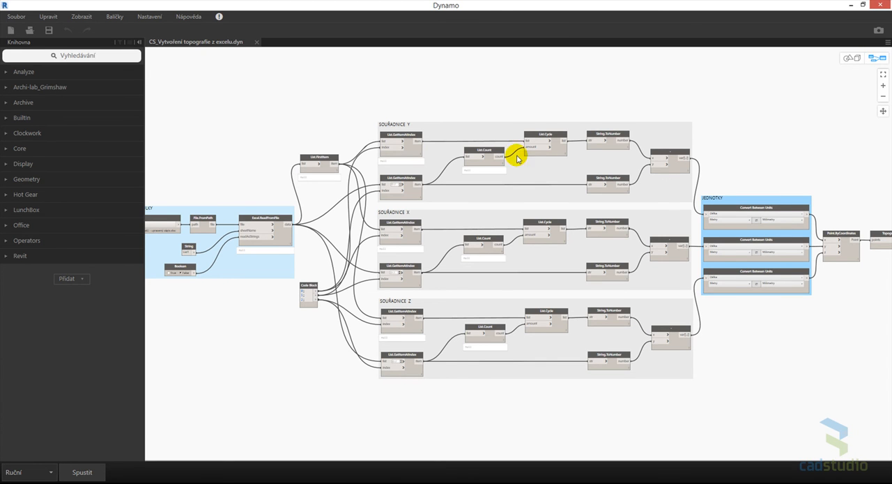
pyautogui.scroll(2, 517, 154)
pyautogui.scroll(-5, 517, 159)
pyautogui.moveTo(305, 295); pyautogui.dragTo(370, 326, button='middle')
pyautogui.scroll(3, 325, 286)
pyautogui.scroll(-3, 335, 309)
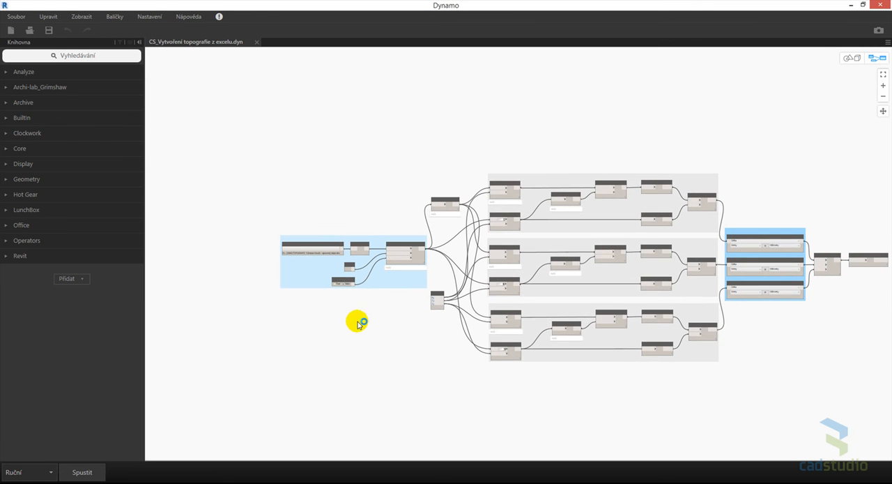
pyautogui.scroll(4, 324, 245)
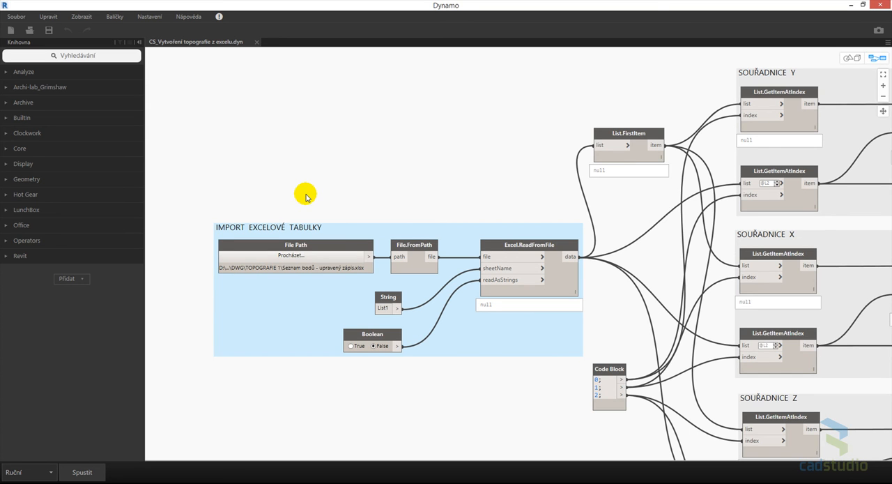
pyautogui.click(320, 257)
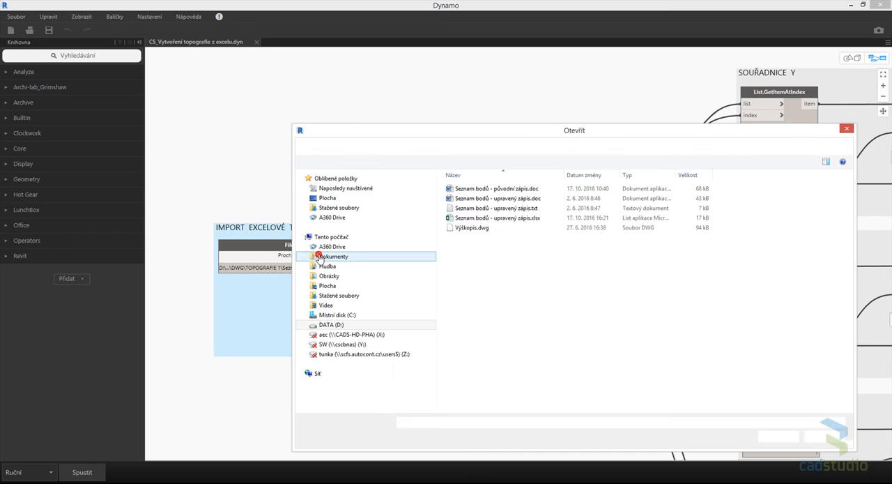
pyautogui.click(514, 217)
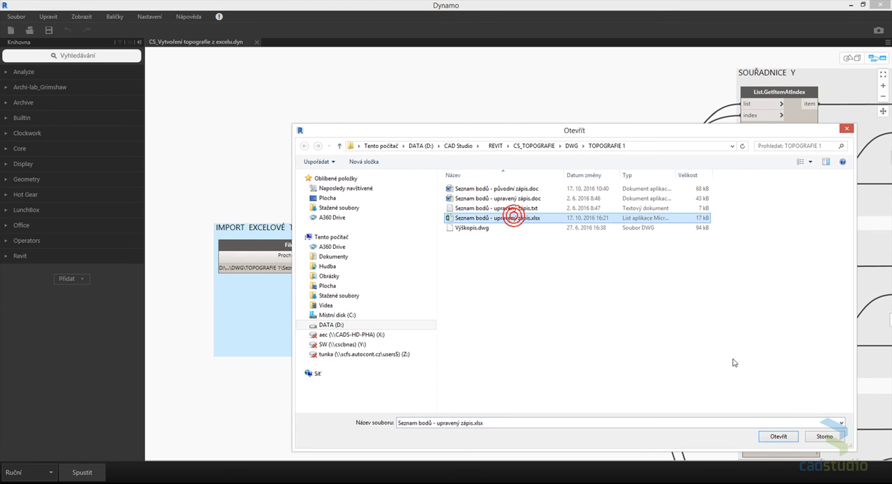
pyautogui.click(830, 435)
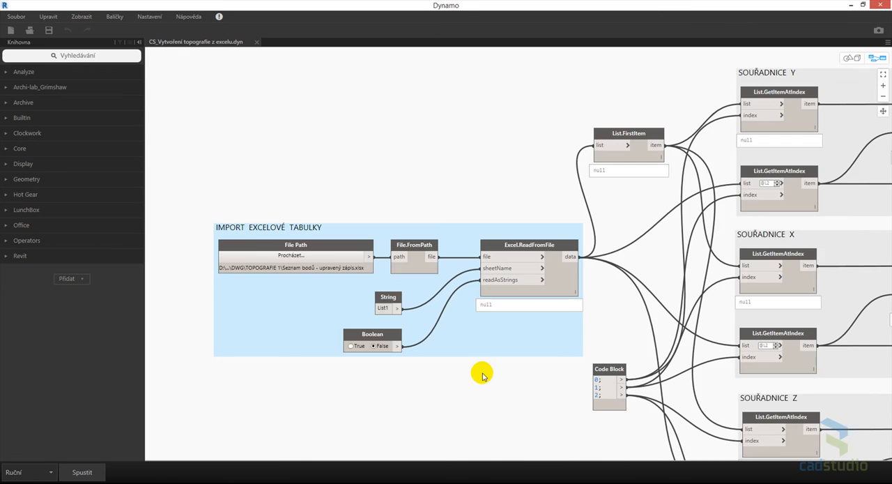
# - Disconnect the Topography.ByPoints node from the Point.ByCoordinates output at the end of the graph
pyautogui.scroll(-10, 487, 374)
pyautogui.scroll(8, 508, 342)
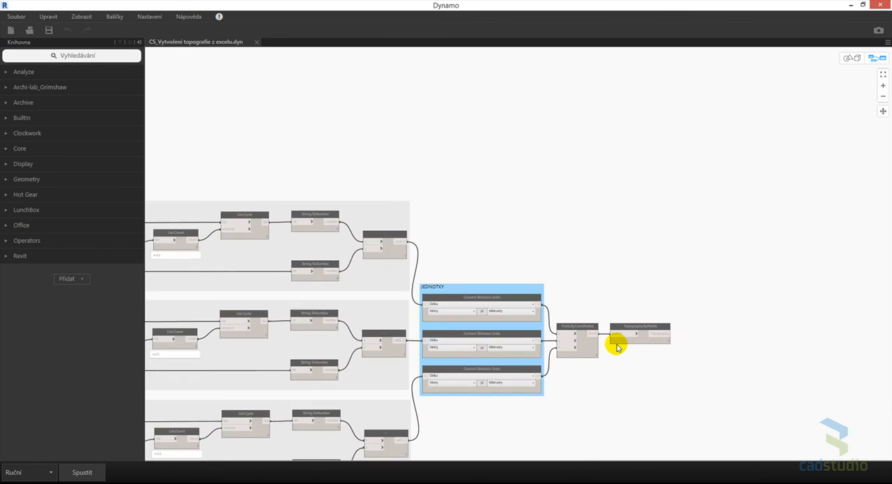
pyautogui.click(612, 323)
pyautogui.click(596, 245)
pyautogui.scroll(-8, 620, 368)
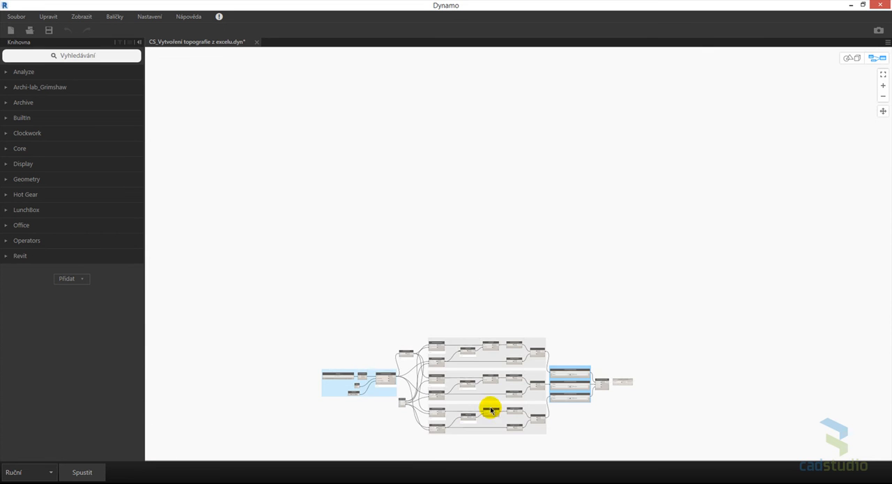
# - Set the File Path node in the Excel import group to the workbook Seznam bodů - upravený zápis.xlsx from the TOPOGRAFIE 1 folder
pyautogui.scroll(8, 472, 378)
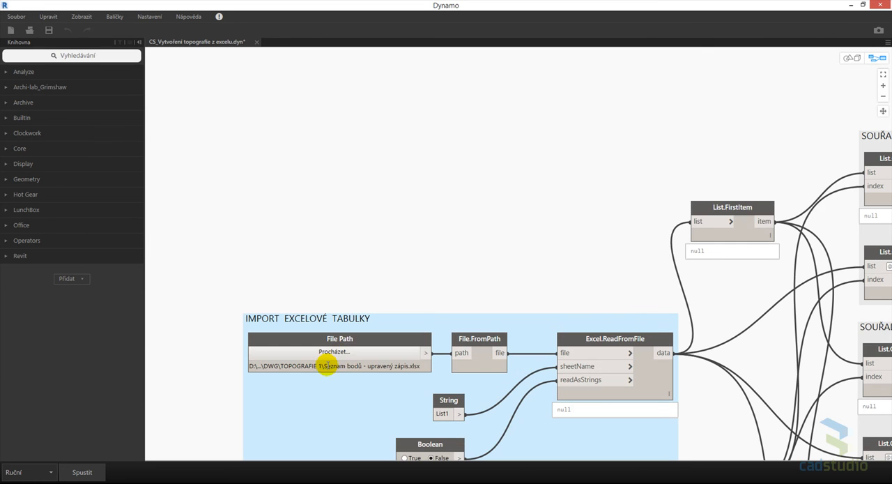
pyautogui.click(339, 354)
pyautogui.click(495, 218)
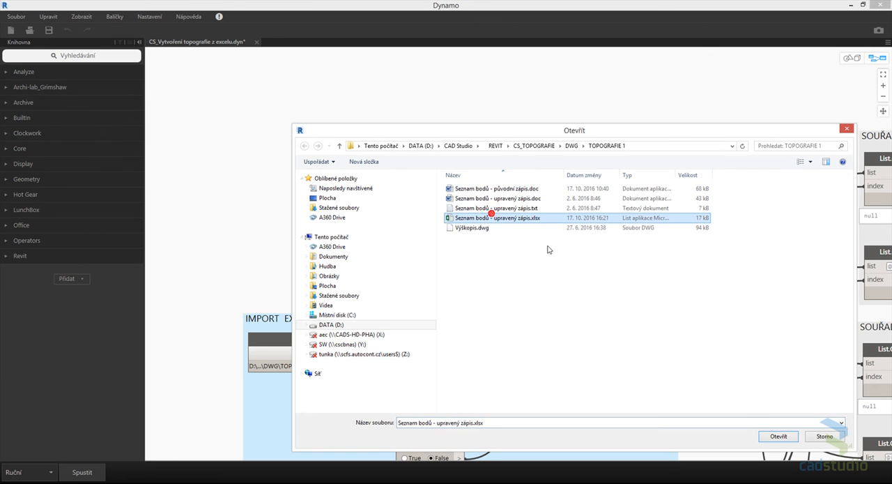
pyautogui.click(779, 435)
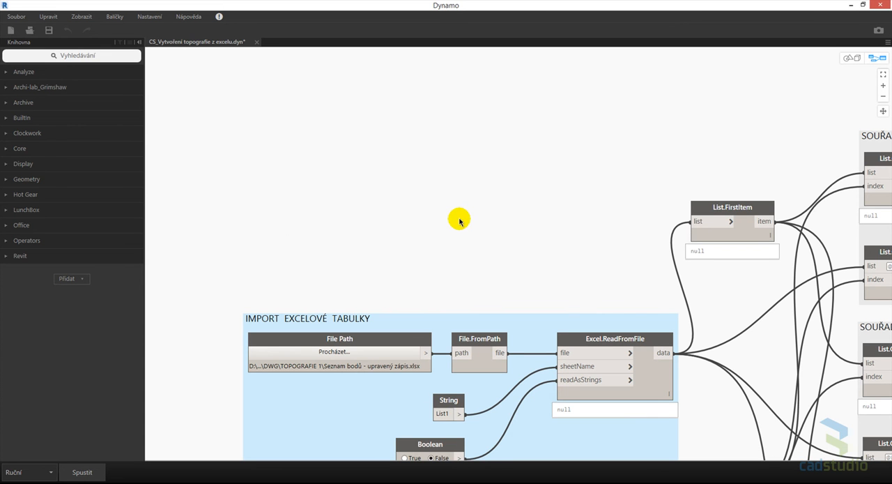
pyautogui.moveTo(455, 243); pyautogui.dragTo(419, 155, button='middle')
pyautogui.scroll(-4, 419, 154)
pyautogui.moveTo(460, 358); pyautogui.dragTo(440, 355, button='middle')
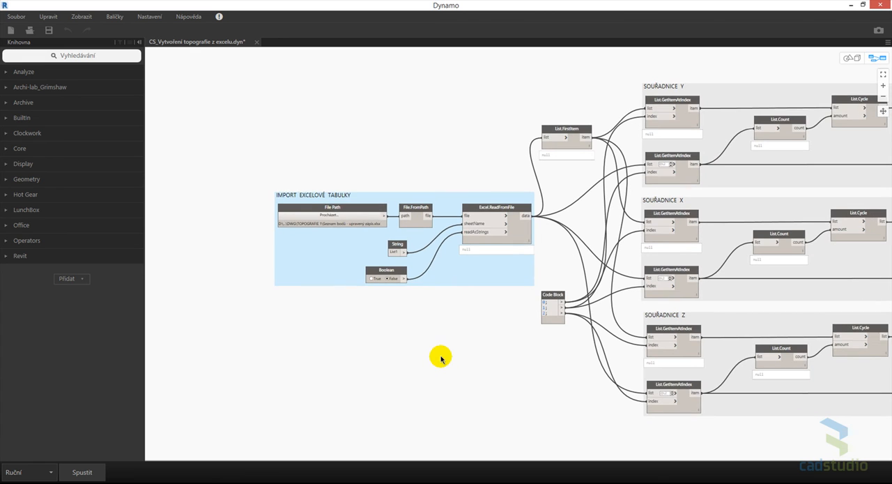
# - Run the Dynamo graph and review the point coordinate columns in the Excel workbook Seznam bodů - upravený zápis.xlsx before returning to the graph
pyautogui.click(82, 472)
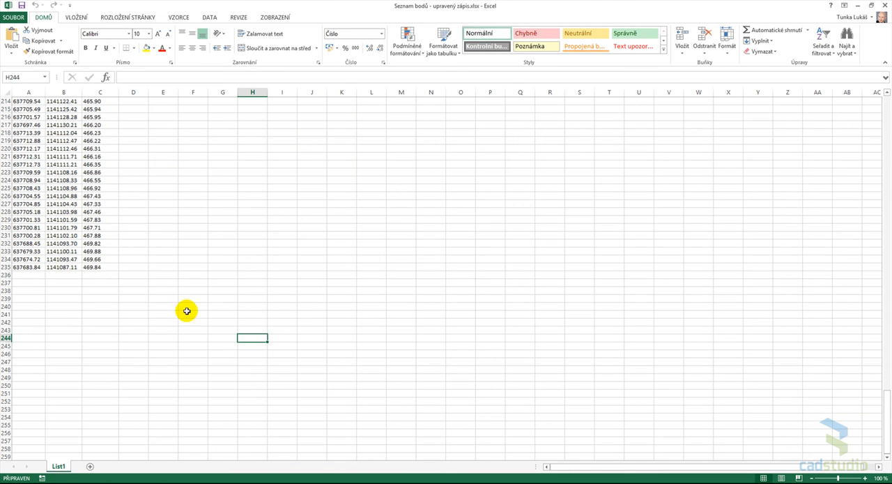
pyautogui.click(371, 267)
pyautogui.scroll(11, 385, 276)
pyautogui.scroll(20, 385, 276)
pyautogui.scroll(20, 385, 276)
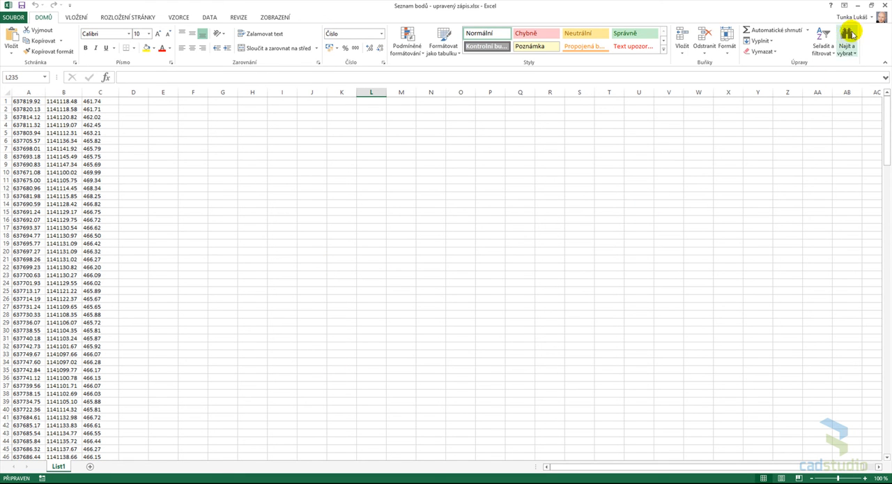
pyautogui.click(859, 6)
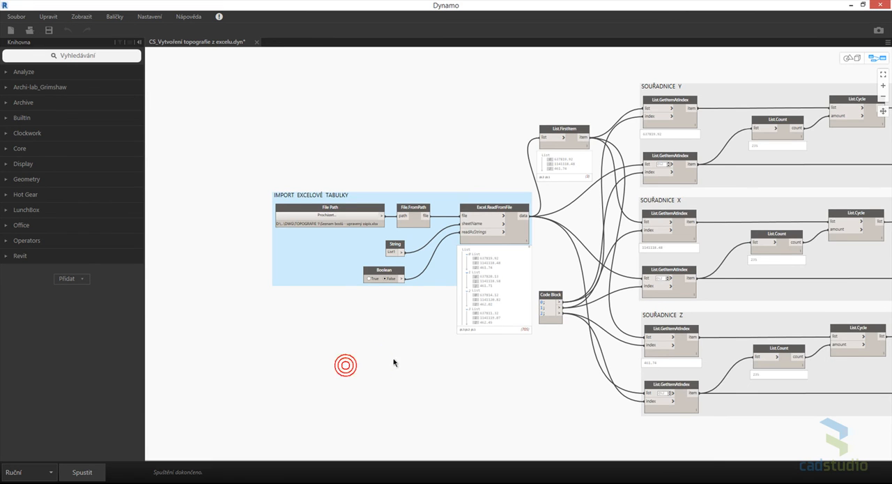
# - Examine the Excel.ReadFromFile node's imported point list and pin its output preview, and look over the coordinate node groups
pyautogui.moveTo(394, 362); pyautogui.dragTo(320, 351, button='middle')
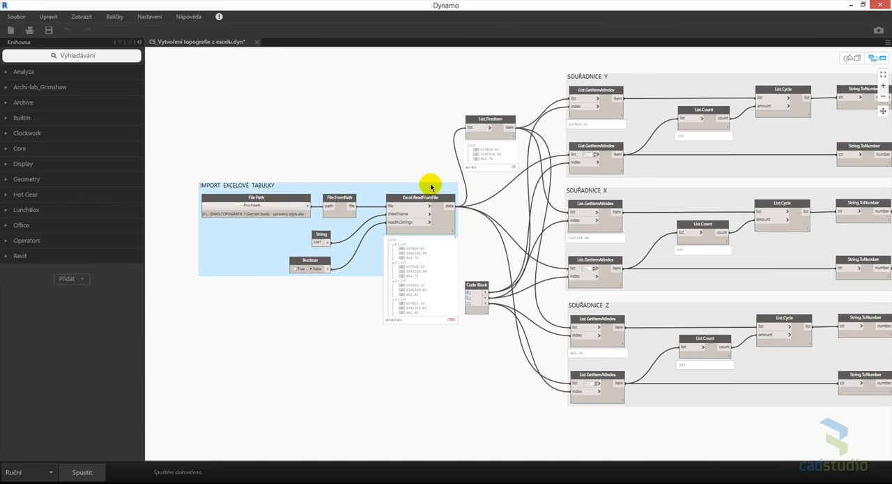
pyautogui.scroll(4, 371, 305)
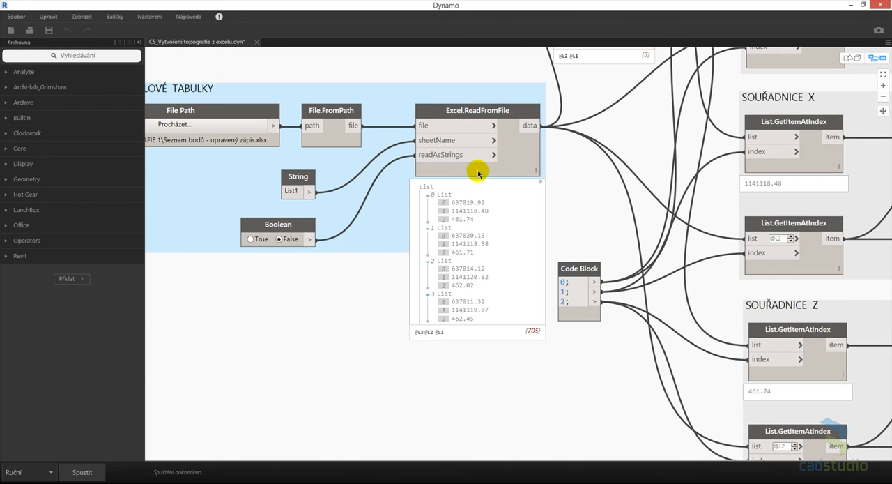
pyautogui.click(534, 187)
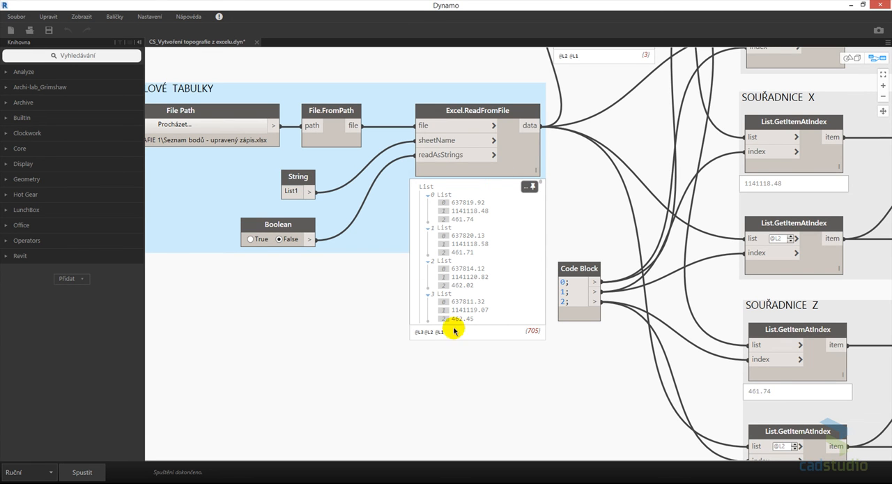
pyautogui.scroll(-4, 468, 383)
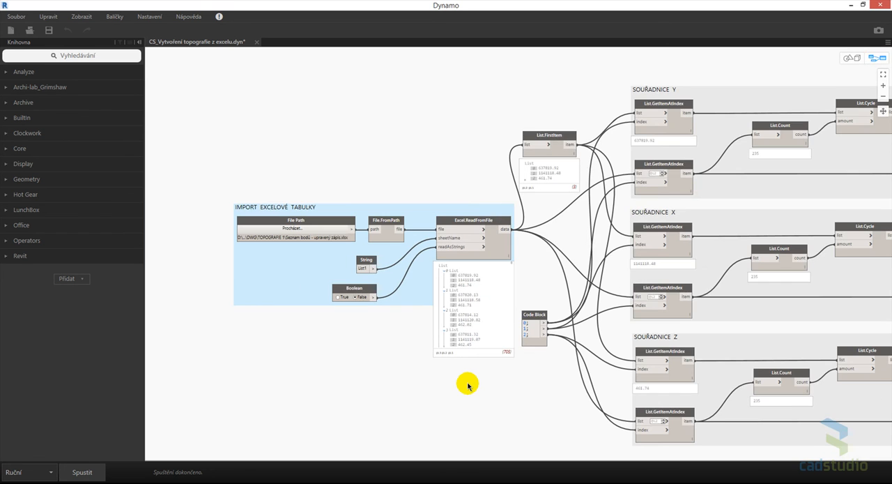
pyautogui.moveTo(512, 407); pyautogui.dragTo(353, 378, button='middle')
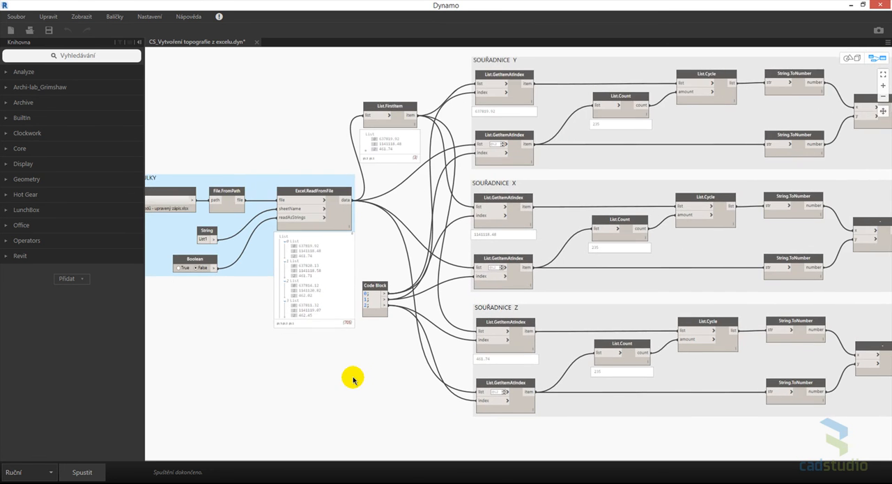
pyautogui.scroll(-2, 351, 377)
pyautogui.scroll(1, 617, 159)
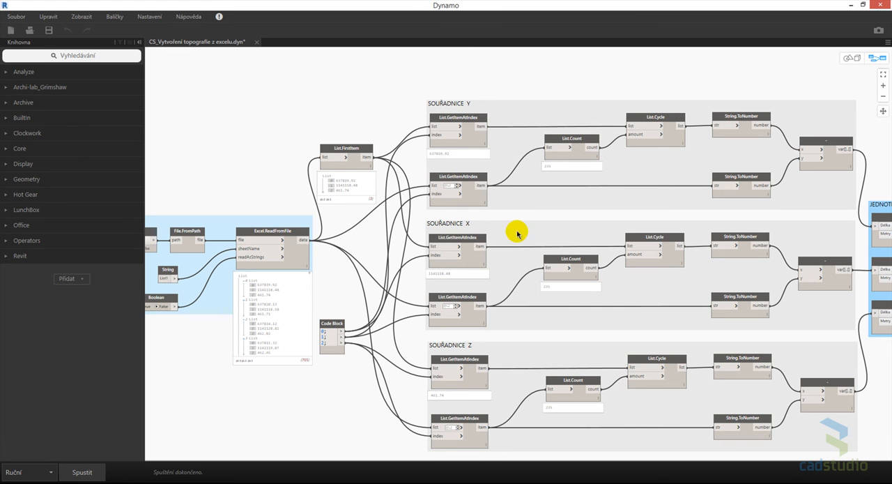
# - Connect the Point output of Point.ByCoordinates to the points input of Topography.ByPoints and run the graph
pyautogui.moveTo(634, 359); pyautogui.dragTo(351, 311, button='middle')
pyautogui.moveTo(771, 353); pyautogui.dragTo(558, 355, button='middle')
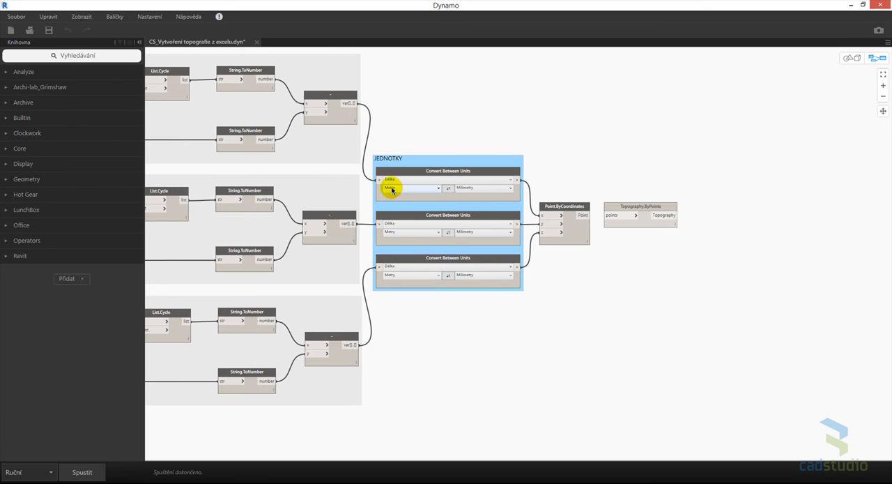
pyautogui.moveTo(649, 325); pyautogui.dragTo(638, 335, button='middle')
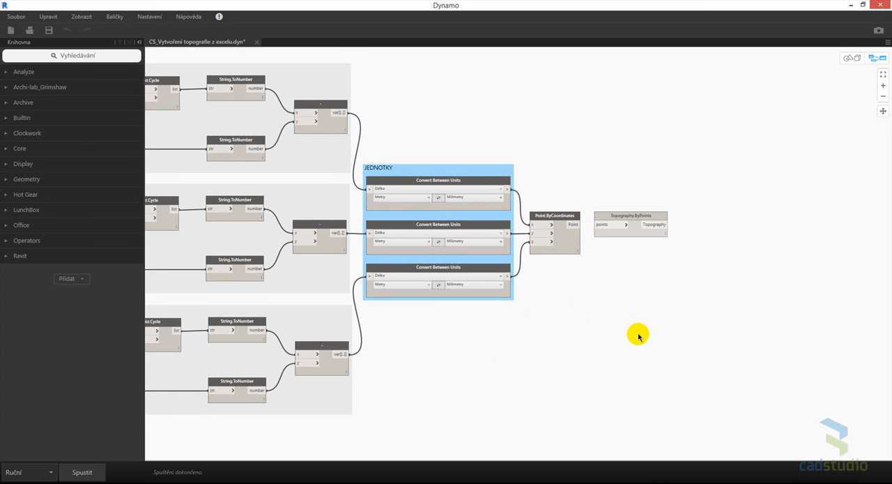
pyautogui.scroll(2, 581, 228)
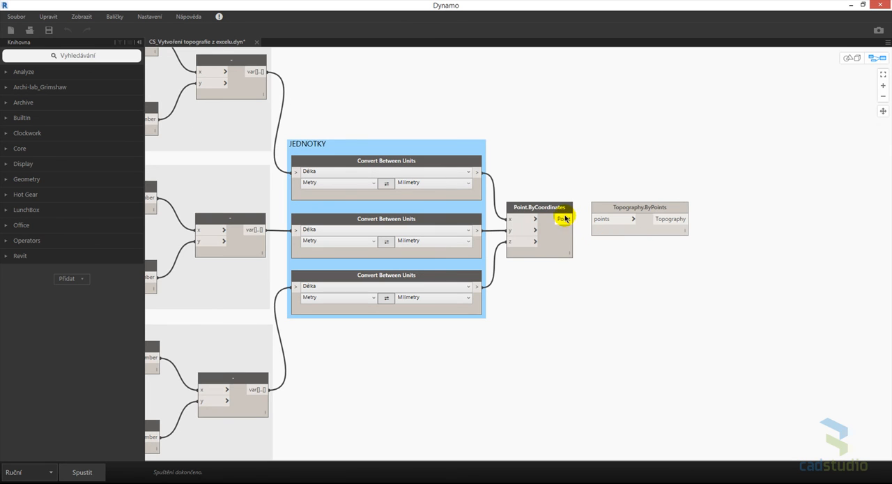
pyautogui.click(601, 219)
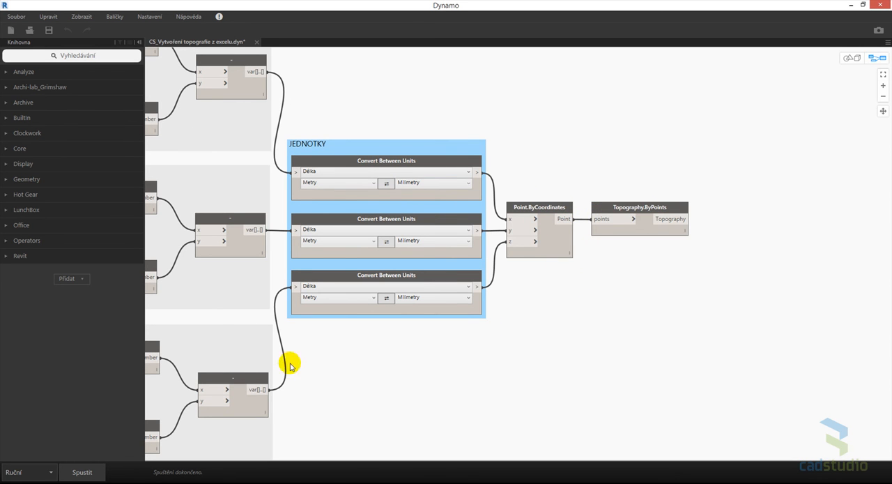
pyautogui.click(93, 473)
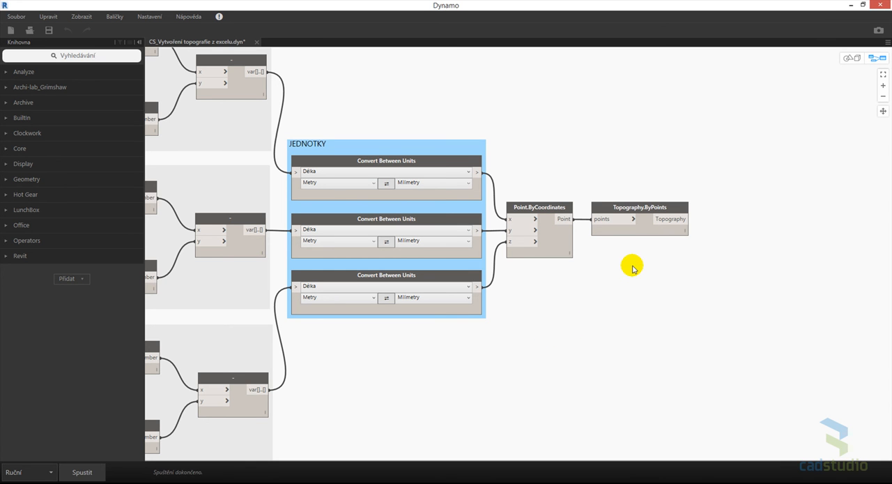
# - Switch to Revit and open the Situace floor plan to view the generated topography surface over the DWG site plan
pyautogui.click(850, 6)
pyautogui.click(637, 184)
pyautogui.scroll(2, 553, 292)
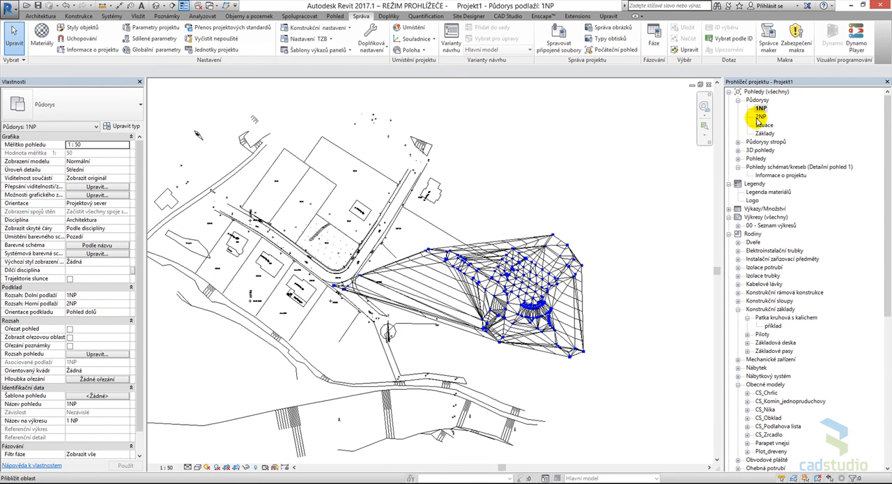
pyautogui.doubleClick(763, 126)
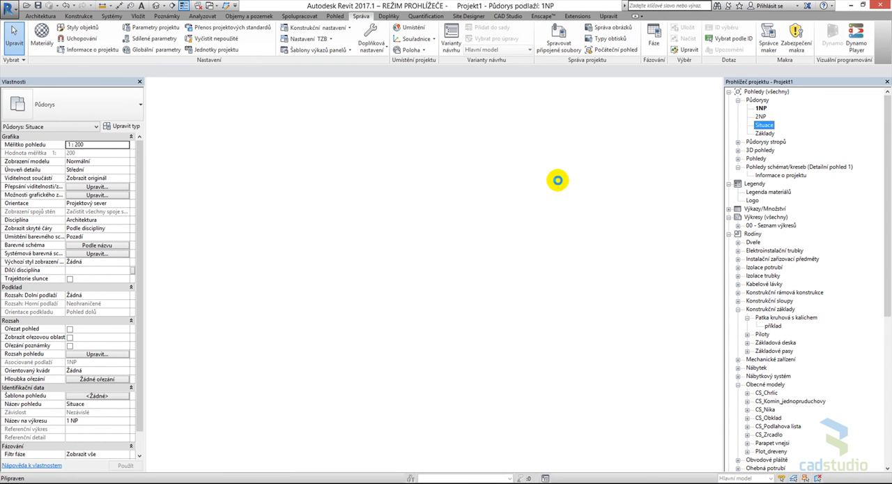
pyautogui.moveTo(589, 177); pyautogui.dragTo(535, 199, button='middle')
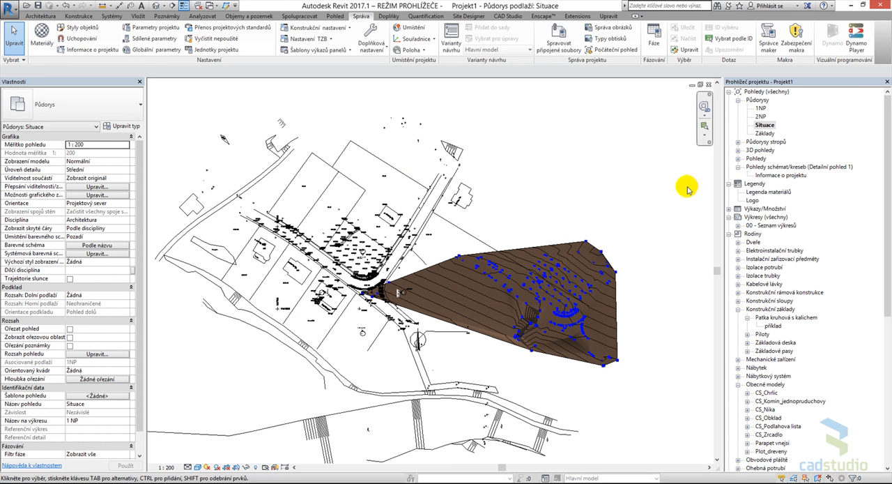
# - Open the Pohled levý elevation and examine the topography's height position relative to the level lines
pyautogui.click(738, 159)
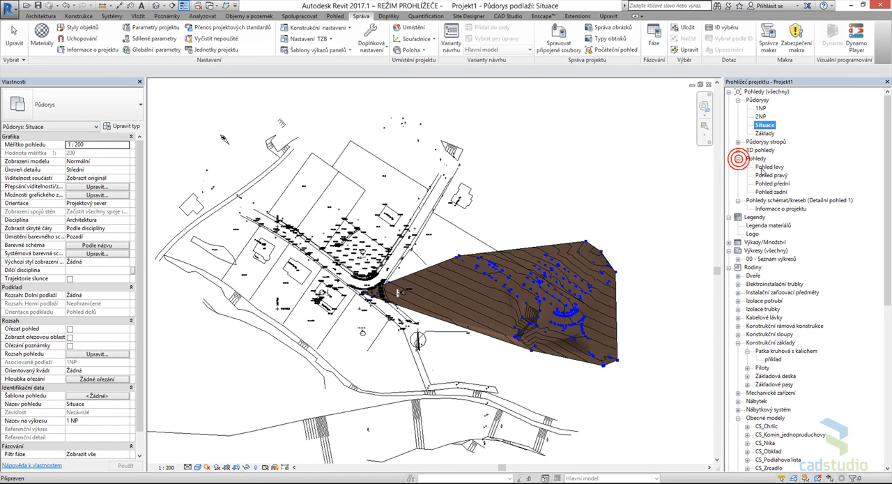
pyautogui.doubleClick(768, 168)
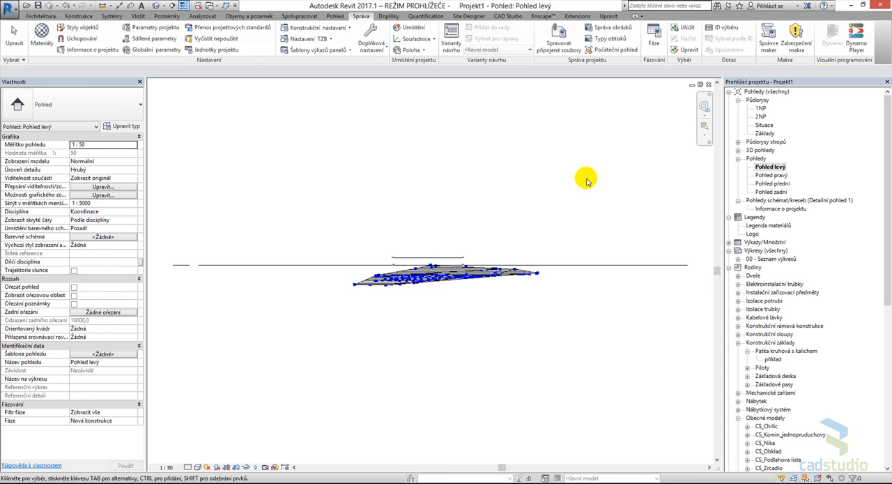
pyautogui.scroll(-3, 460, 295)
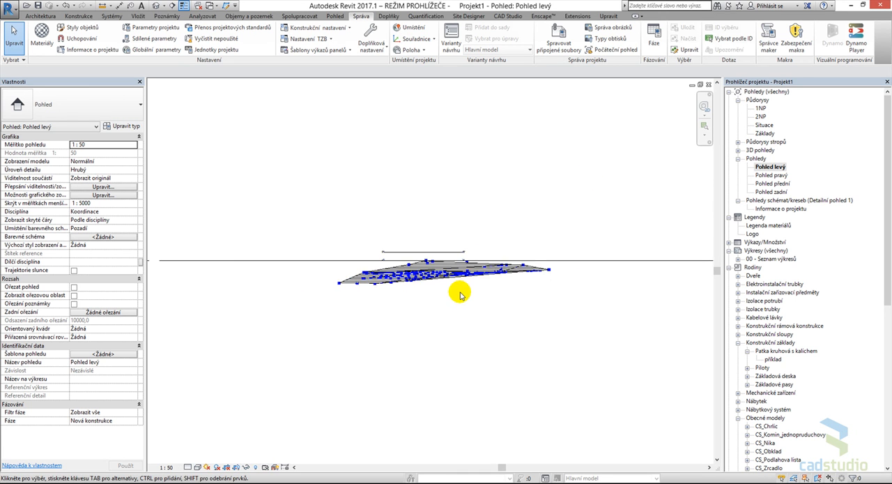
pyautogui.moveTo(534, 242); pyautogui.dragTo(539, 333, button='middle')
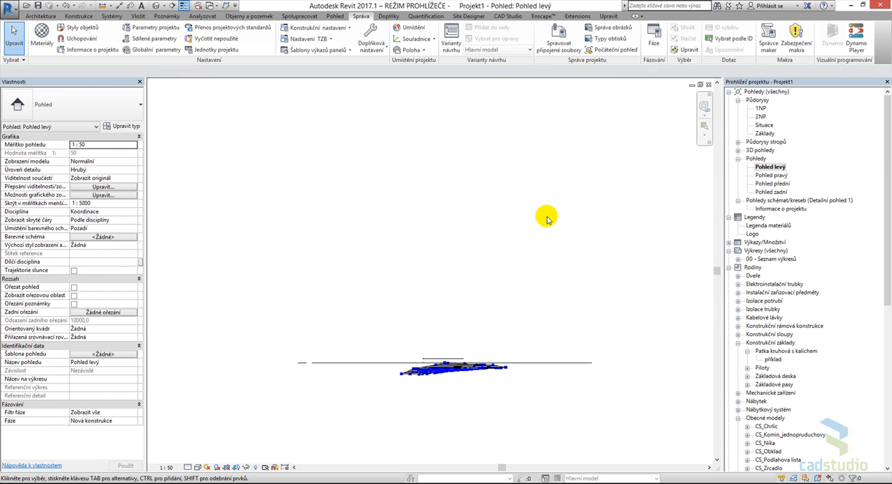
pyautogui.scroll(-1, 414, 201)
pyautogui.moveTo(418, 202); pyautogui.dragTo(416, 256, button='middle')
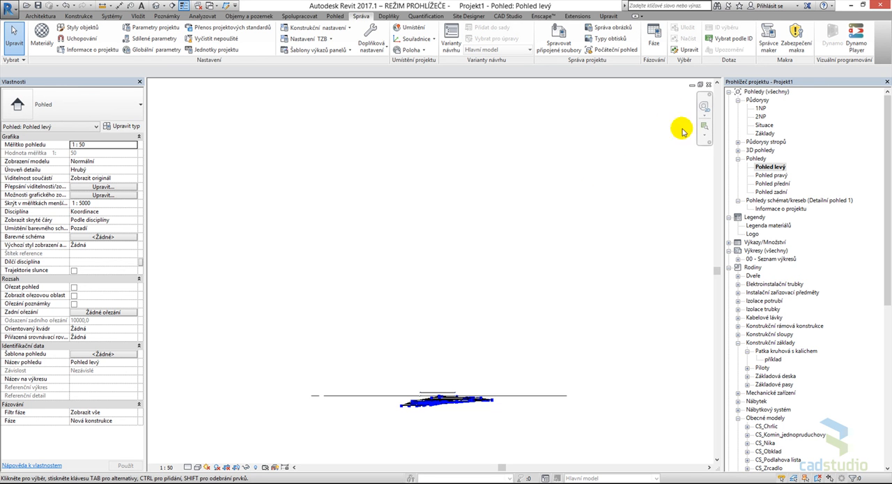
# - Open the 1NP and Situace floor plans and examine how the topography's outline and points lie against the DWG site plan
pyautogui.doubleClick(761, 108)
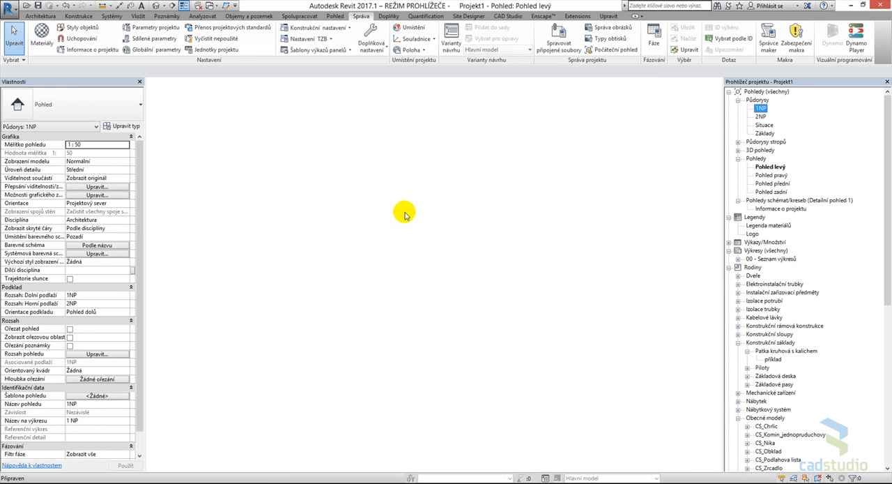
pyautogui.doubleClick(764, 124)
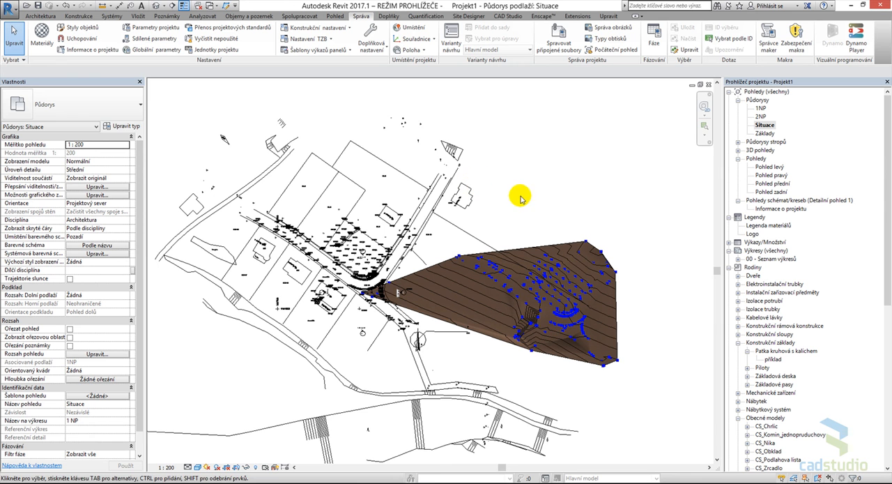
pyautogui.moveTo(528, 202); pyautogui.dragTo(512, 211, button='middle')
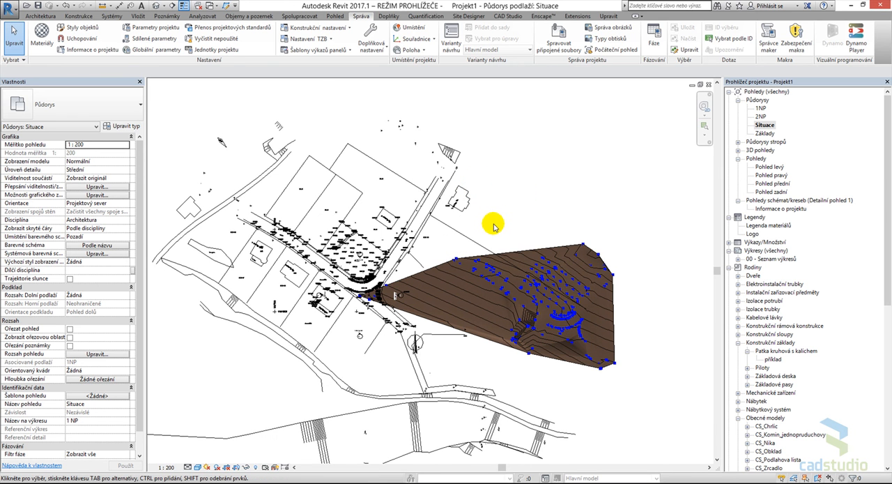
pyautogui.scroll(2, 494, 226)
pyautogui.scroll(-1, 395, 342)
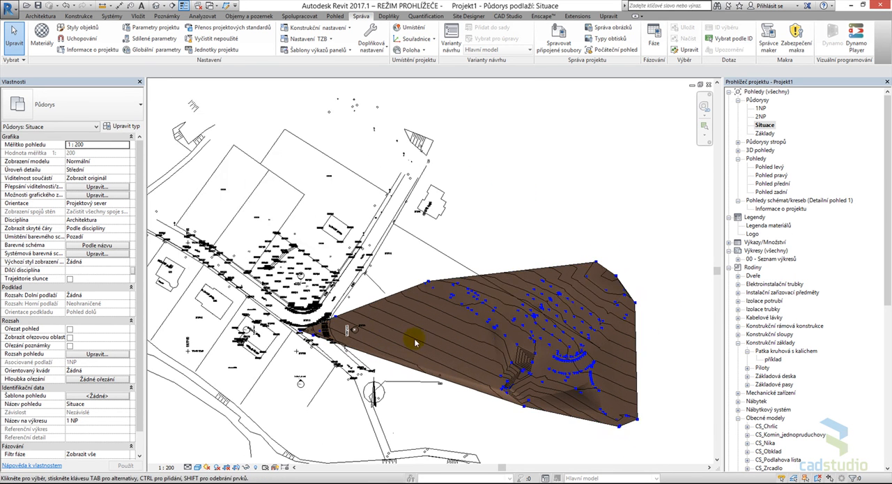
pyautogui.scroll(-1, 395, 342)
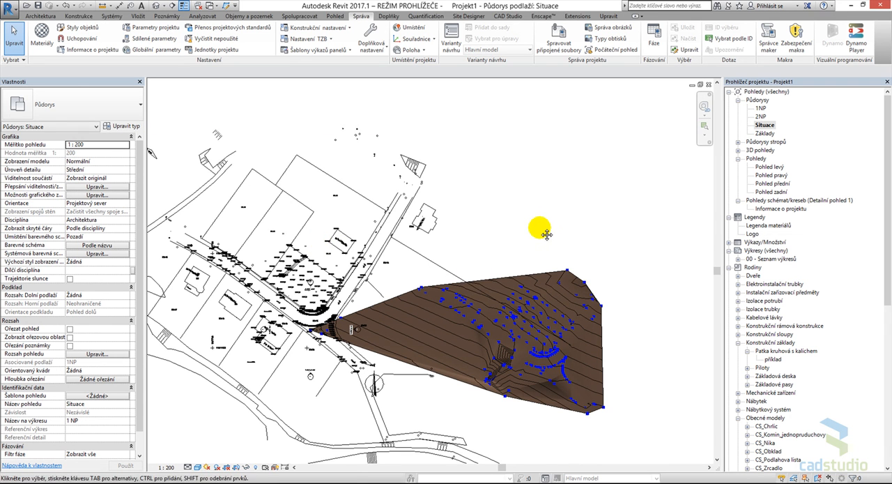
pyautogui.scroll(2, 556, 212)
pyautogui.scroll(2, 613, 263)
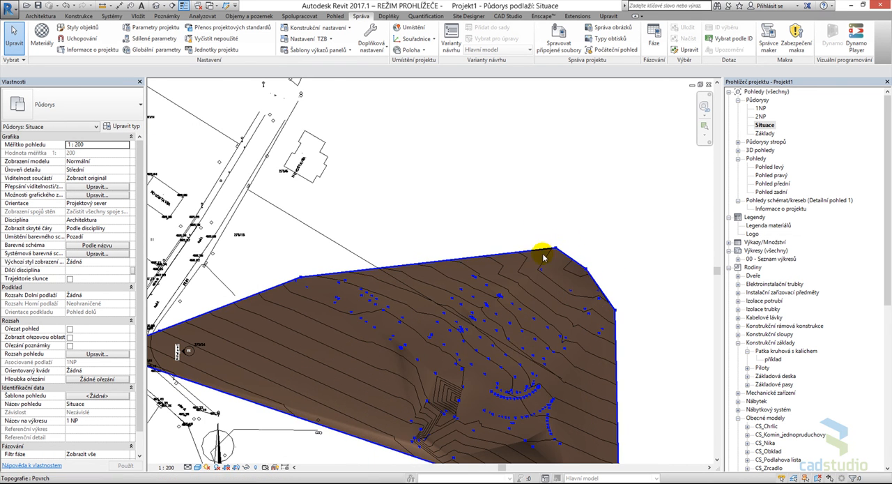
pyautogui.press('ctrl')
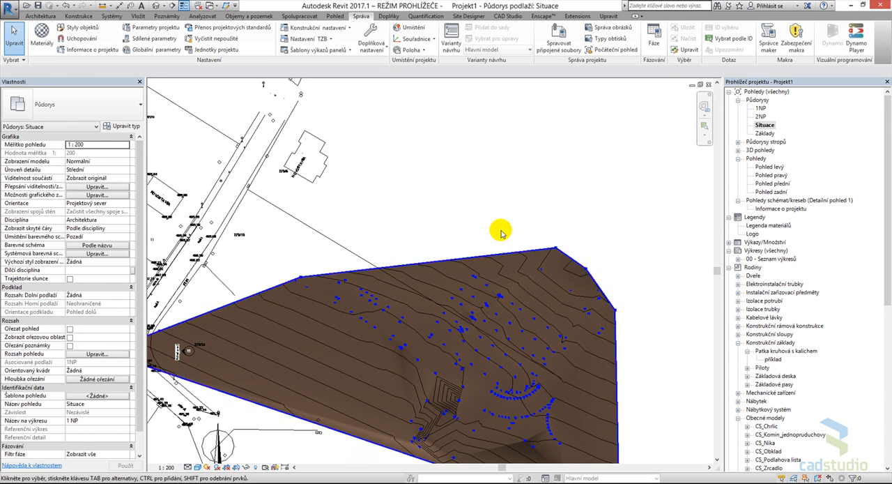
pyautogui.scroll(-2, 480, 218)
pyautogui.moveTo(480, 219); pyautogui.dragTo(586, 241, button='middle')
pyautogui.scroll(2, 352, 207)
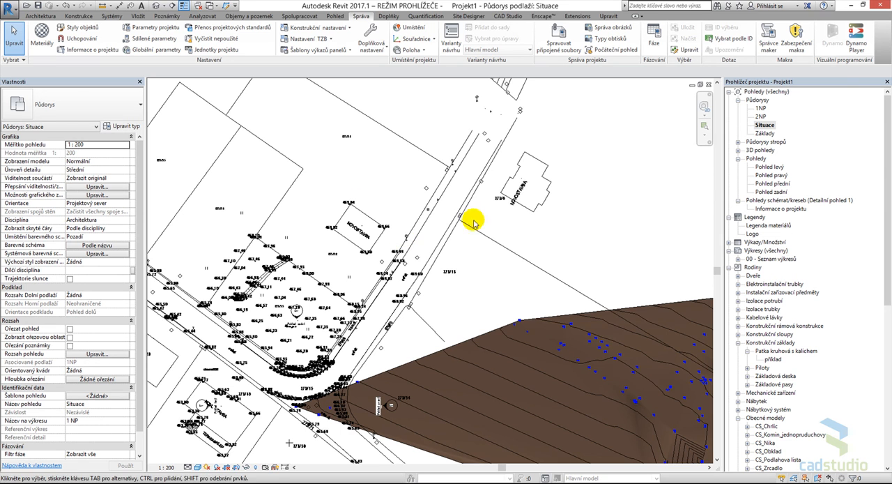
pyautogui.scroll(-2, 633, 212)
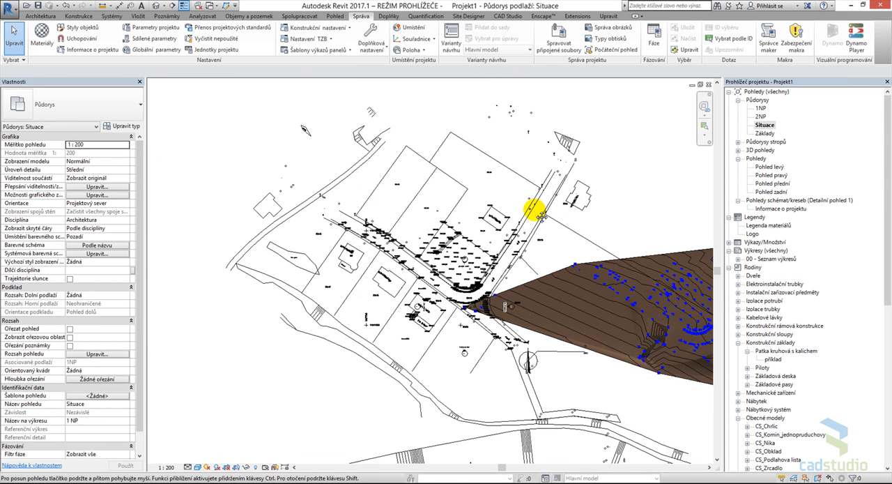
pyautogui.scroll(-1, 535, 202)
pyautogui.moveTo(621, 217); pyautogui.dragTo(526, 205, button='middle')
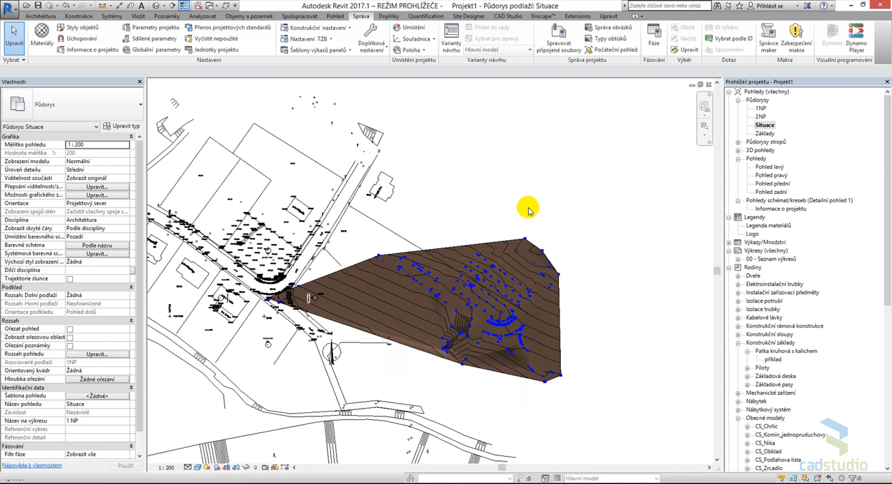
# - Open the topography surface for editing and draw a reference plane from the isolated interior point near the northern edge to the surface's northern corner point
pyautogui.click(495, 241)
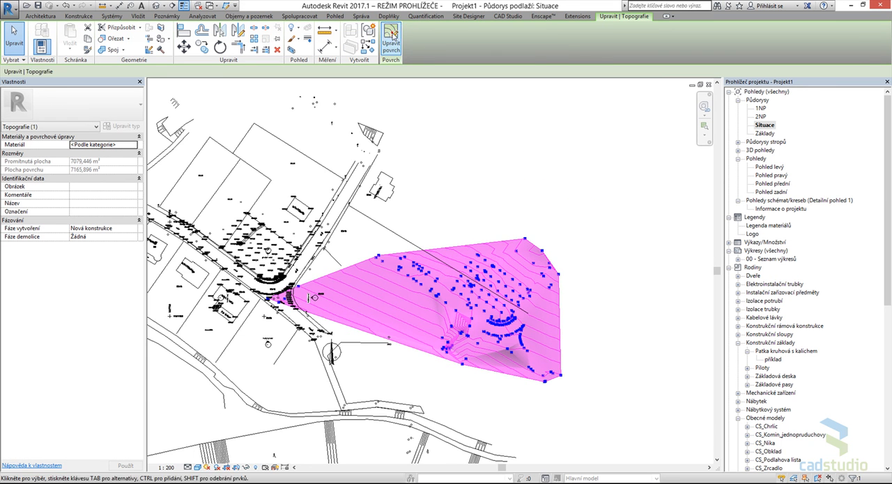
pyautogui.click(390, 35)
pyautogui.scroll(4, 572, 241)
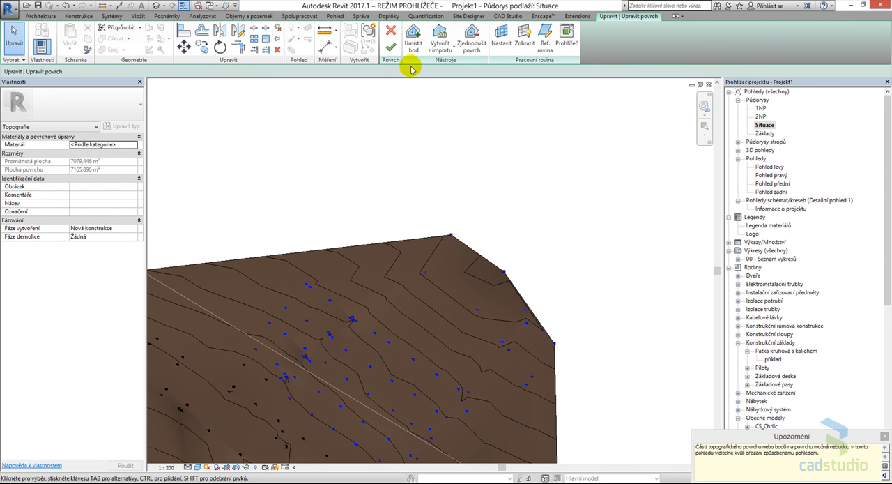
pyautogui.click(545, 36)
pyautogui.scroll(1, 424, 276)
pyautogui.click(423, 272)
pyautogui.click(460, 224)
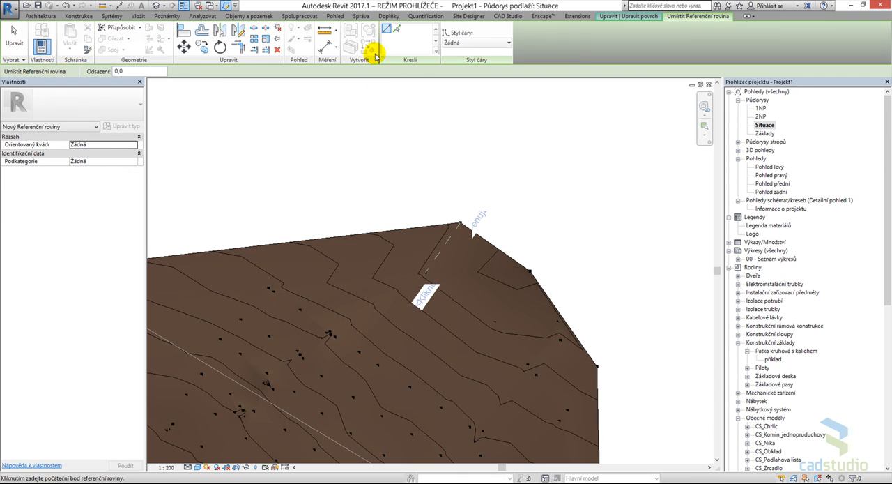
# - Finish editing the topography surface and select it together with the reference plane at its northern corner
pyautogui.press('Escape')
pyautogui.click(400, 45)
pyautogui.click(512, 154)
pyautogui.moveTo(505, 175); pyautogui.dragTo(496, 220)
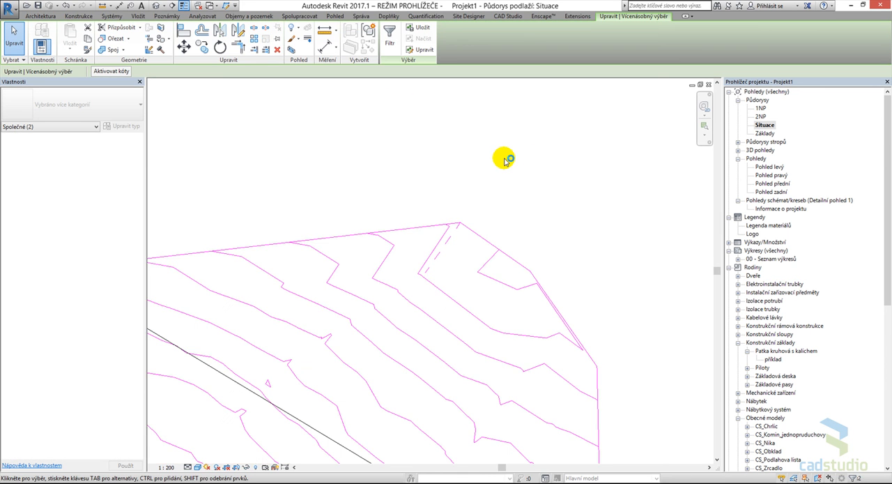
pyautogui.scroll(-3, 508, 160)
pyautogui.moveTo(511, 164); pyautogui.dragTo(537, 225, button='middle')
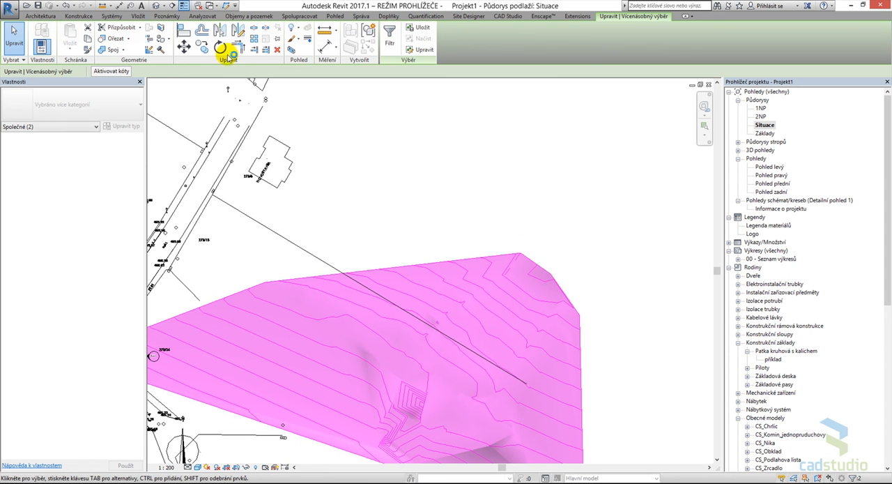
# - Move the topography and reference plane from the plane's endpoint to the 469.84 survey point at the NOVOSTAVBA building's northern corner
pyautogui.click(184, 46)
pyautogui.scroll(3, 519, 254)
pyautogui.click(504, 245)
pyautogui.scroll(-2, 460, 219)
pyautogui.moveTo(460, 219); pyautogui.dragTo(758, 340, button='middle')
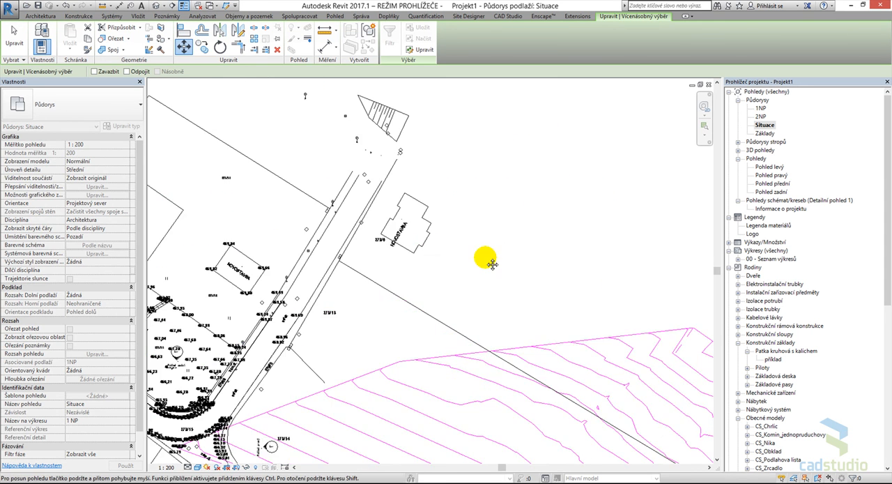
pyautogui.scroll(5, 313, 278)
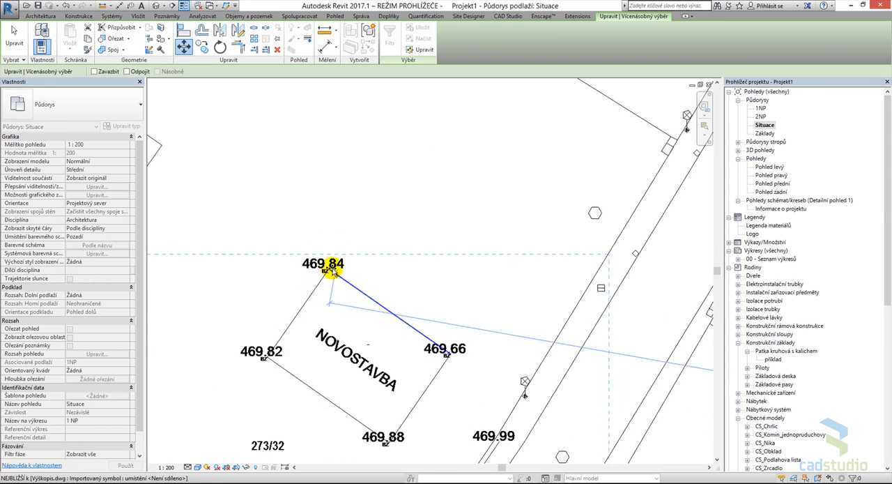
pyautogui.click(328, 272)
pyautogui.scroll(-5, 427, 249)
pyautogui.scroll(-4, 434, 249)
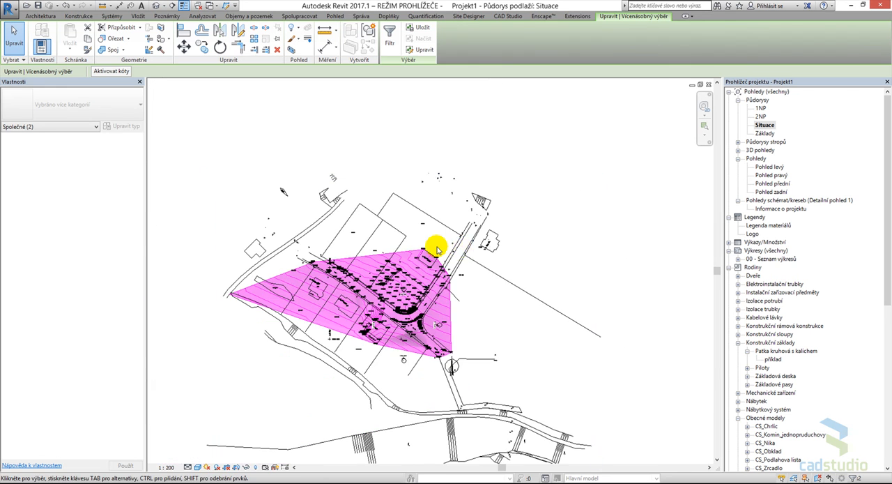
pyautogui.press('Escape')
# - Examine how the moved topography surface aligns with the roads, plots and survey points of the Výškopis.dwg site plan
pyautogui.moveTo(541, 325); pyautogui.dragTo(549, 325, button='middle')
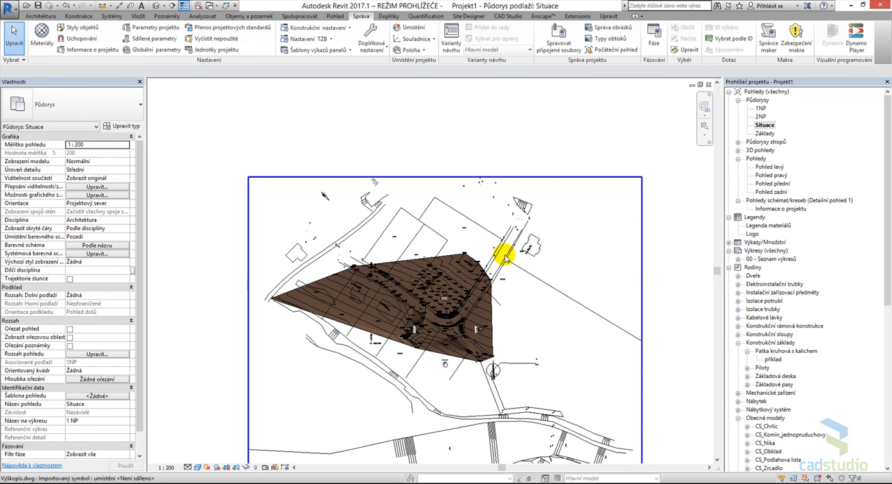
pyautogui.moveTo(539, 296); pyautogui.dragTo(537, 274, button='middle')
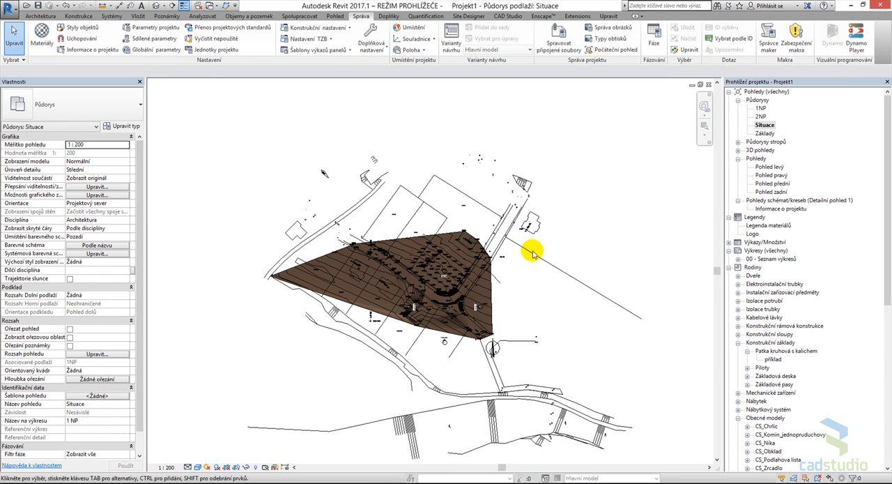
pyautogui.click(531, 253)
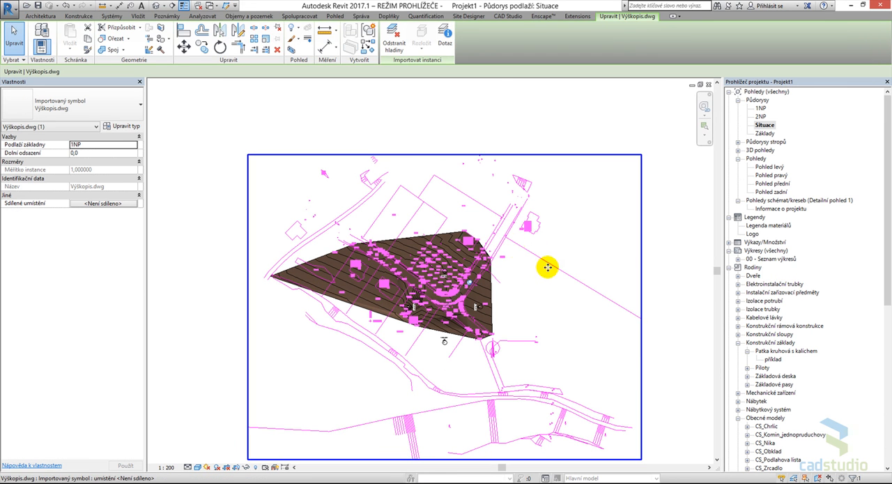
pyautogui.click(527, 285)
pyautogui.moveTo(527, 285); pyautogui.dragTo(521, 265, button='middle')
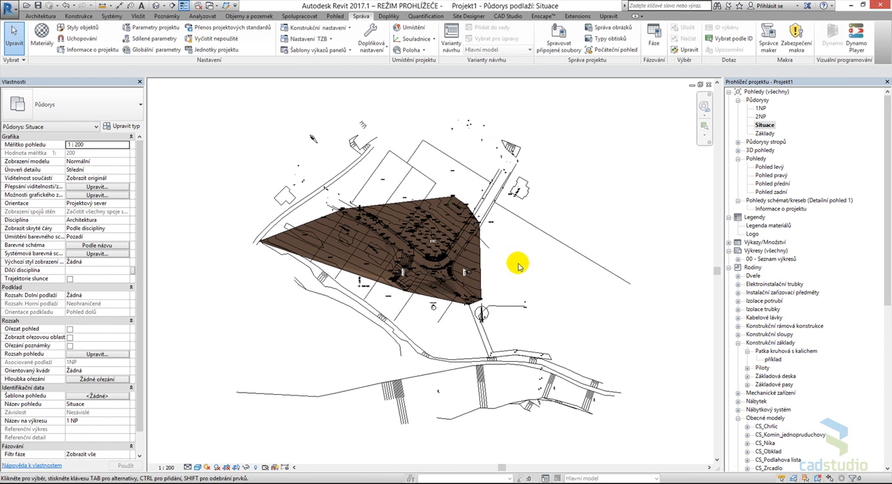
pyautogui.scroll(1, 507, 245)
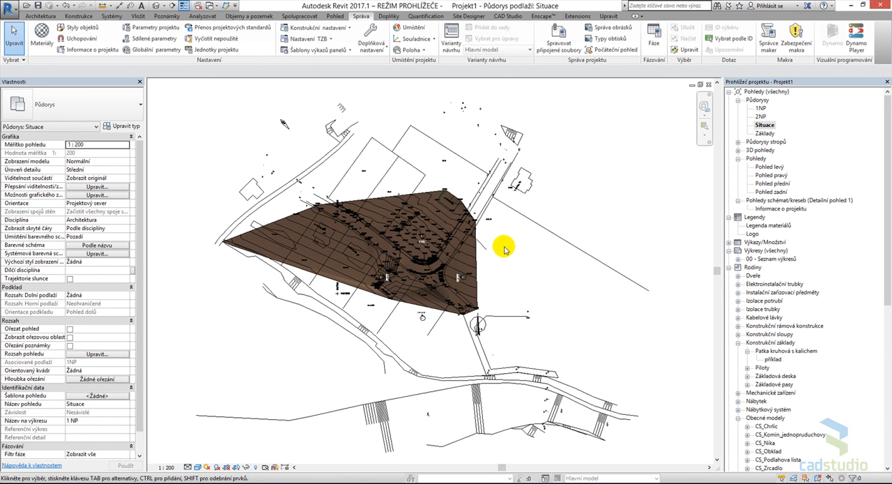
pyautogui.moveTo(520, 264); pyautogui.dragTo(539, 282, button='middle')
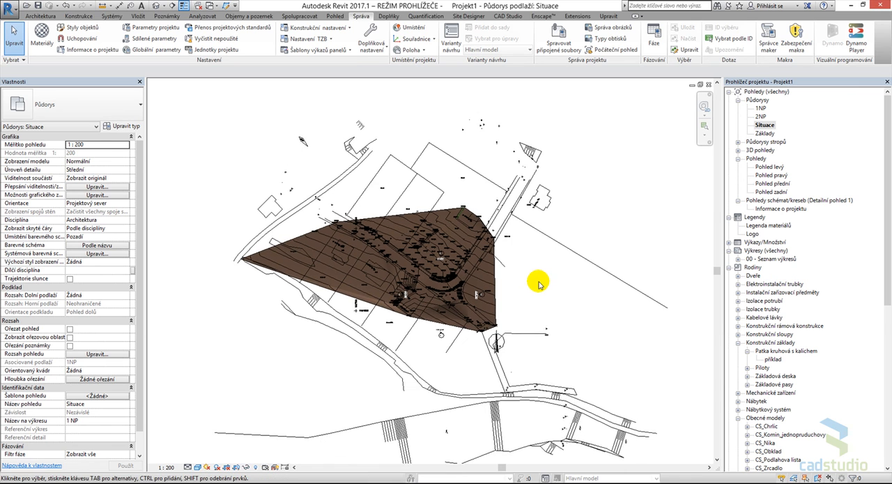
pyautogui.scroll(1, 538, 282)
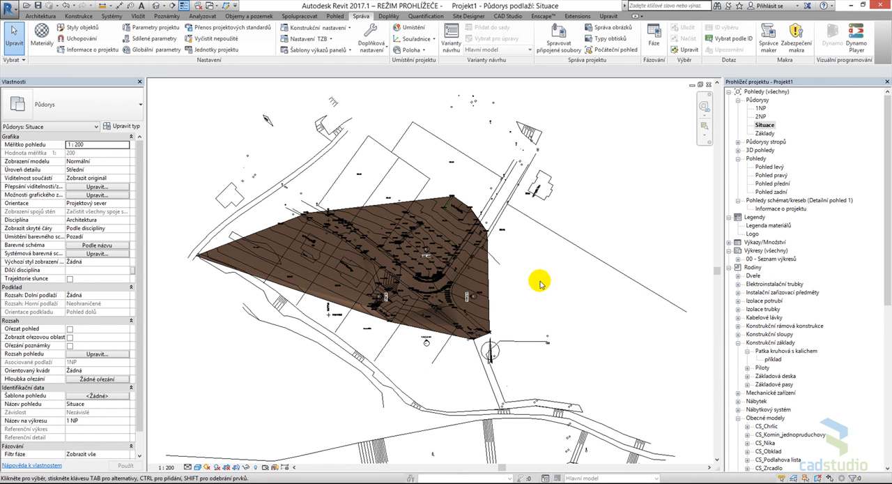